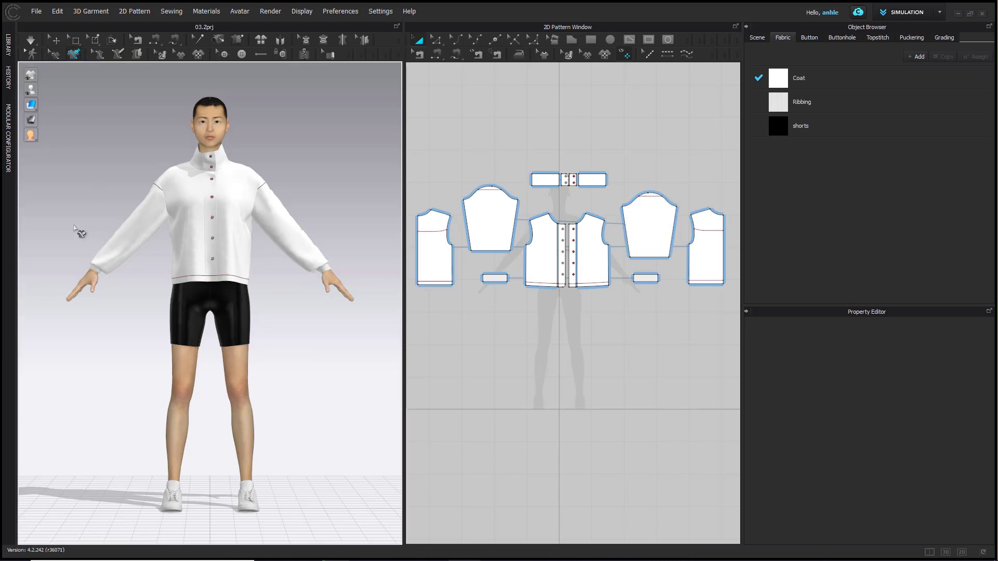
Step: Draw an internal line across the coat's front in the 3D view, from the armhole to the button placket
scroll(76, 229, "up", 10)
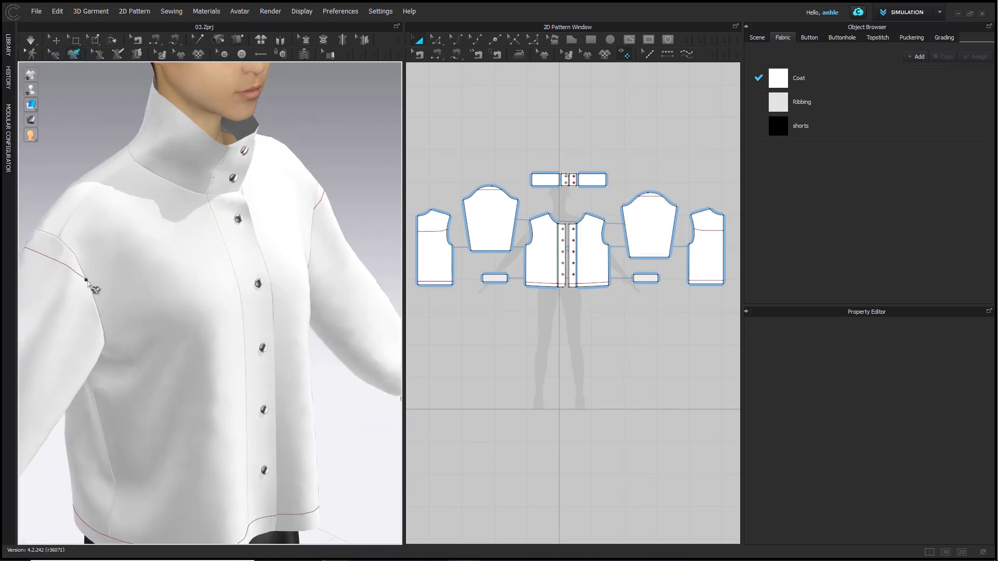
right_click_drag(234, 294, 177, 299)
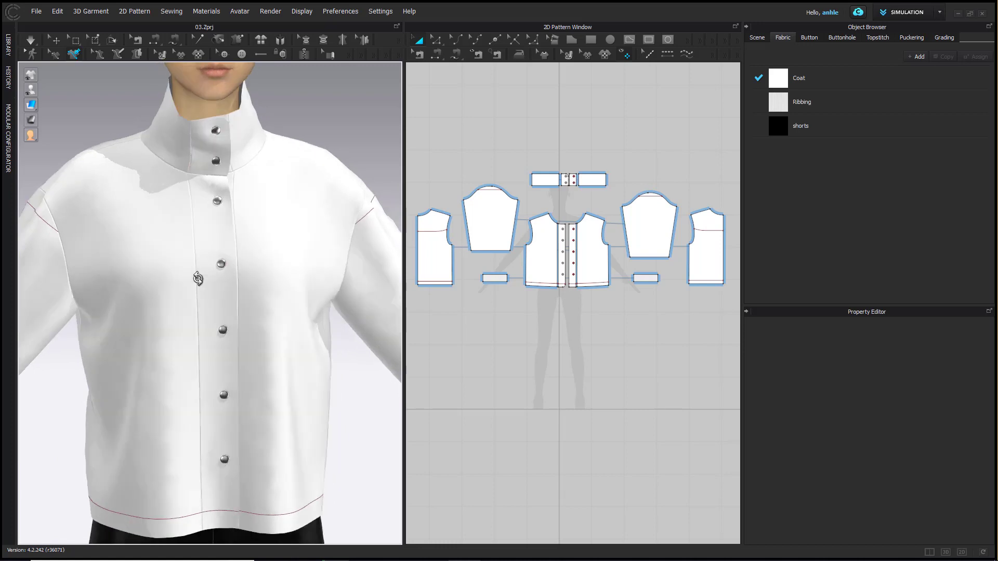
left_click(58, 233)
double_click(197, 270)
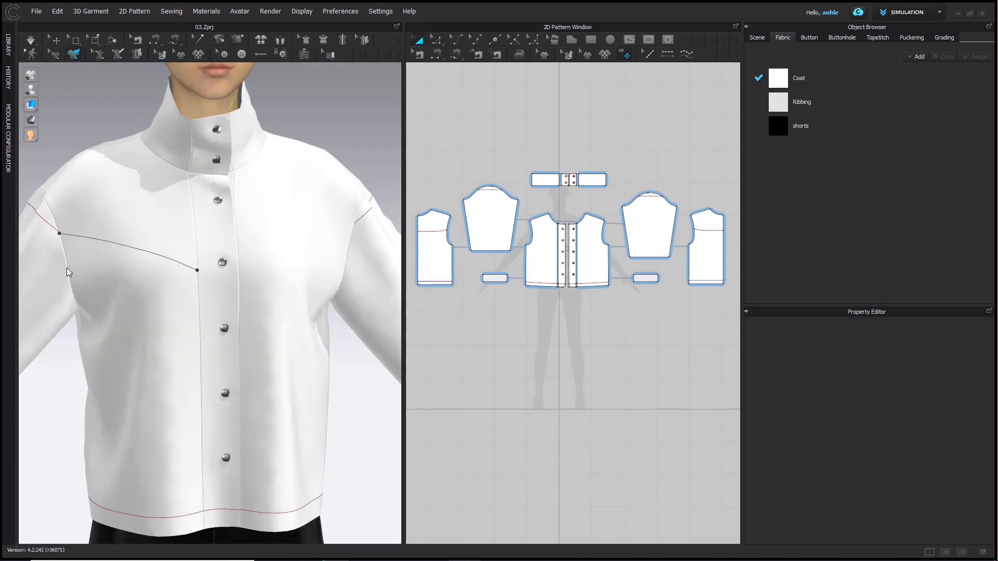
Step: Cut and sew the front panels symmetrically along the new chest line
scroll(76, 275, "up", 5)
scroll(81, 295, "up", 6)
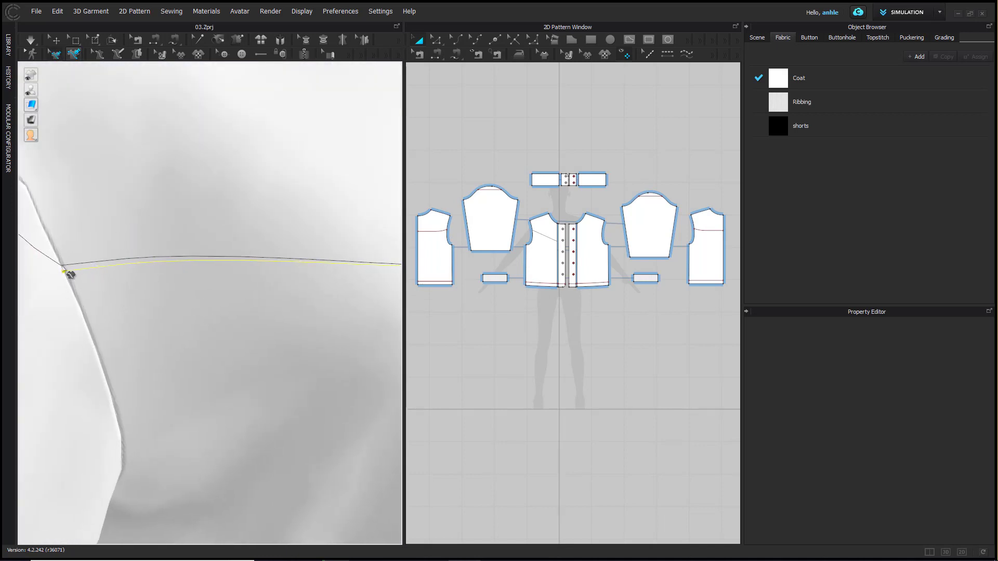
scroll(182, 271, "down", 6)
right_click(190, 274)
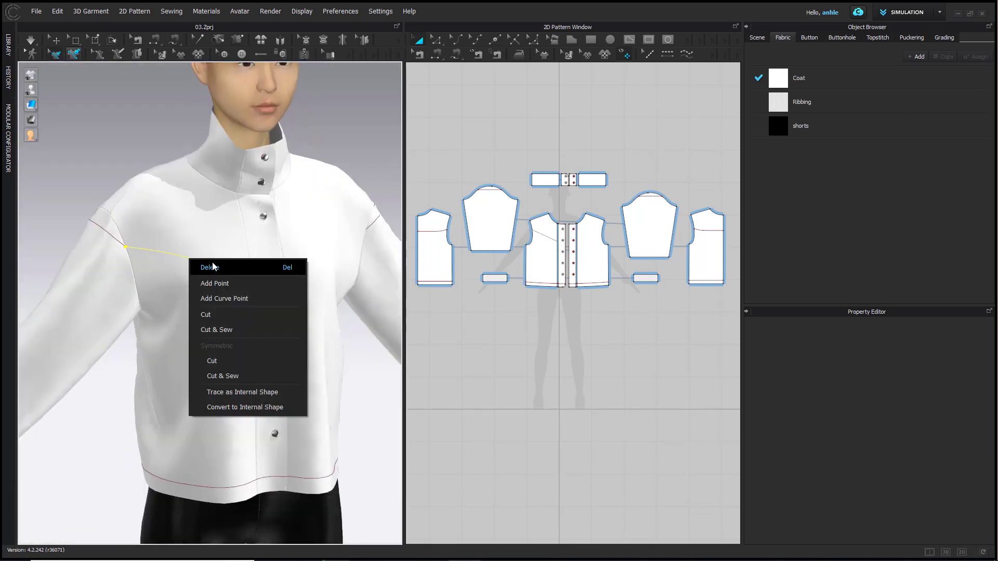
left_click(237, 376)
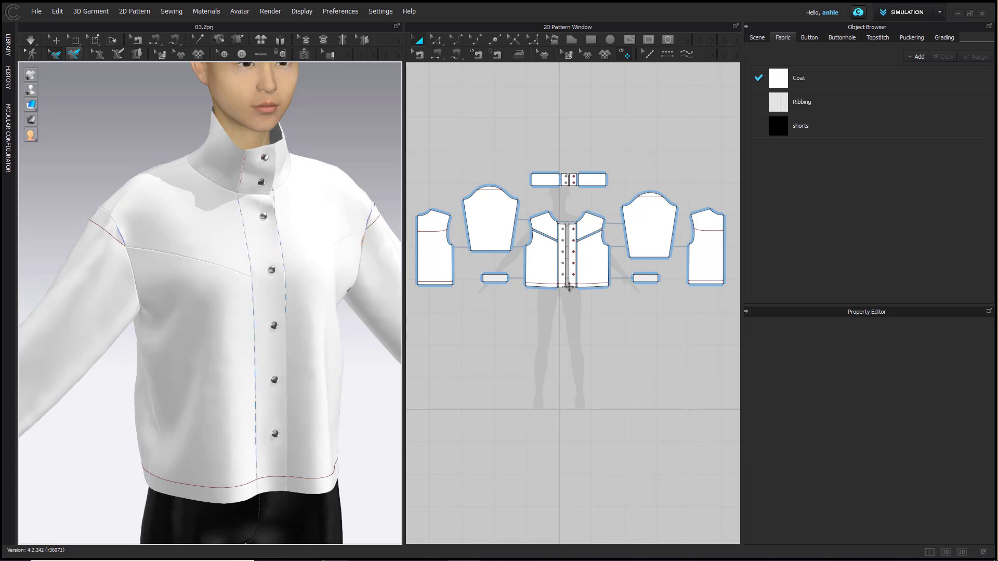
Step: Offset the top edge of the lower front panel by 8 in as a single extended internal line
scroll(538, 265, "up", 3)
left_click(435, 41)
scroll(539, 265, "down", 6)
middle_click_drag(539, 317, 566, 305)
scroll(563, 239, "up", 5)
right_click(594, 223)
left_click(589, 224)
middle_click_drag(589, 225, 535, 239)
right_click(550, 226)
mouse_move(618, 300)
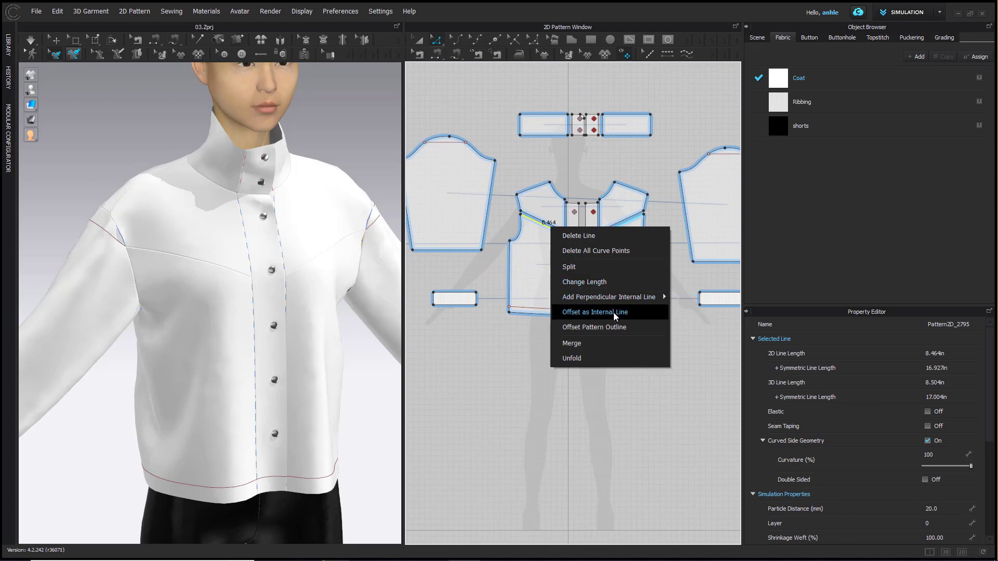
left_click(595, 312)
left_click_drag(502, 197, 381, 304)
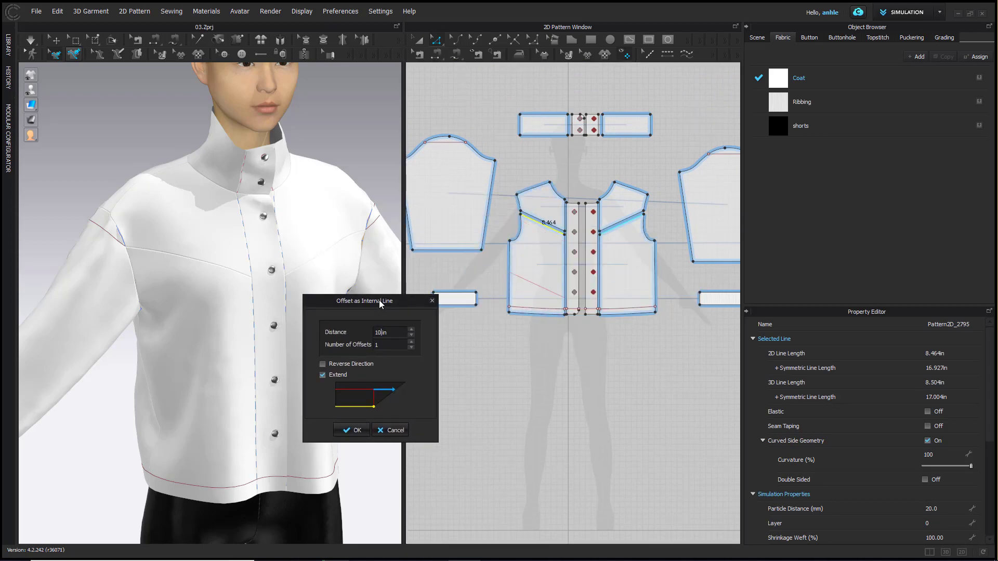
left_click(354, 430)
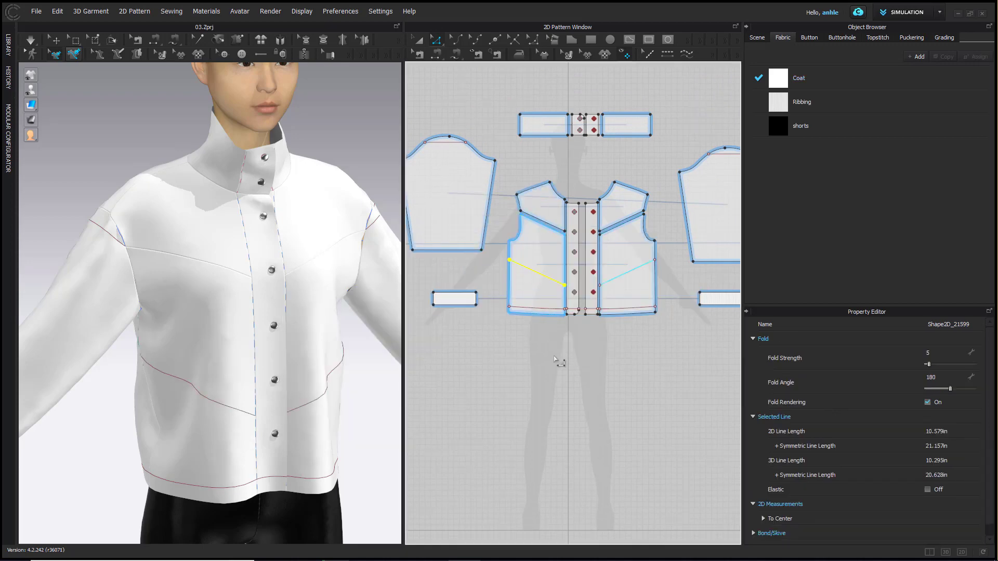
left_click(533, 379)
Step: Offset the back panel's yoke line by 8 in as an internal line, with the direction reversed
middle_click_drag(538, 354, 672, 391)
right_click_drag(234, 317, 426, 345)
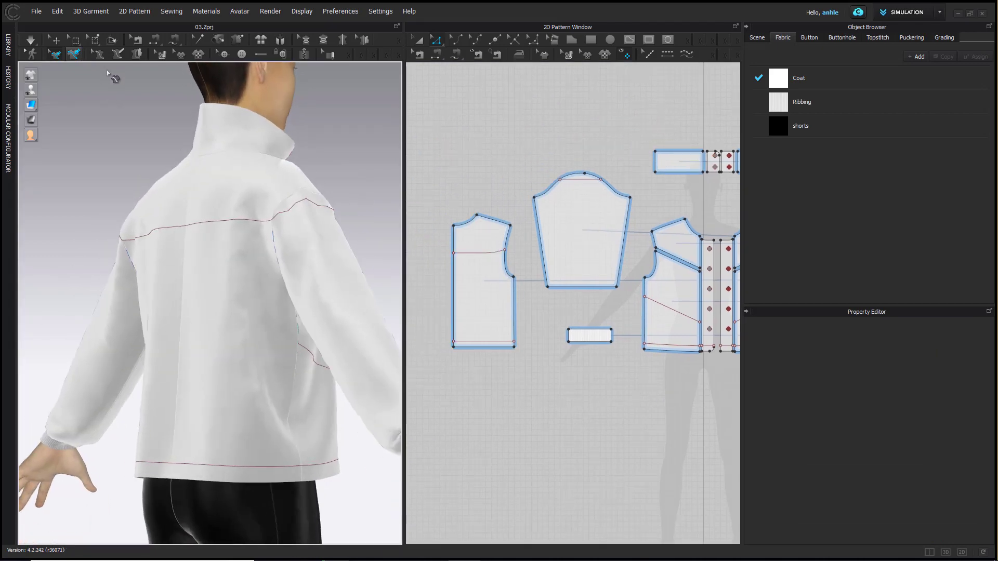
right_click(481, 257)
right_click(466, 253)
left_click(522, 355)
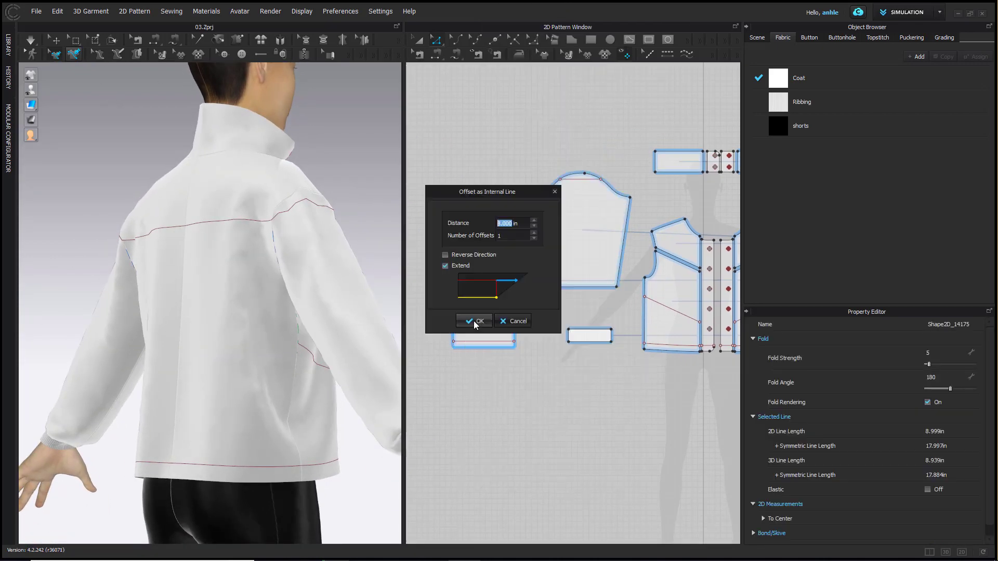
left_click_drag(509, 193, 347, 215)
left_click(321, 276)
left_click(315, 344)
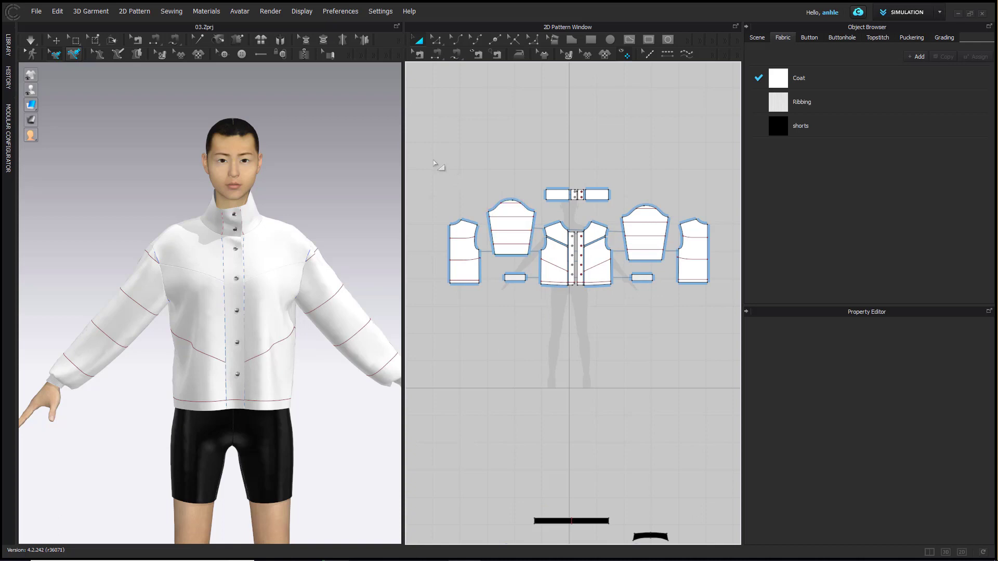
Step: Layer-clone all coat patterns as an under layer and place the copies directly below the originals
left_click_drag(431, 158, 727, 318)
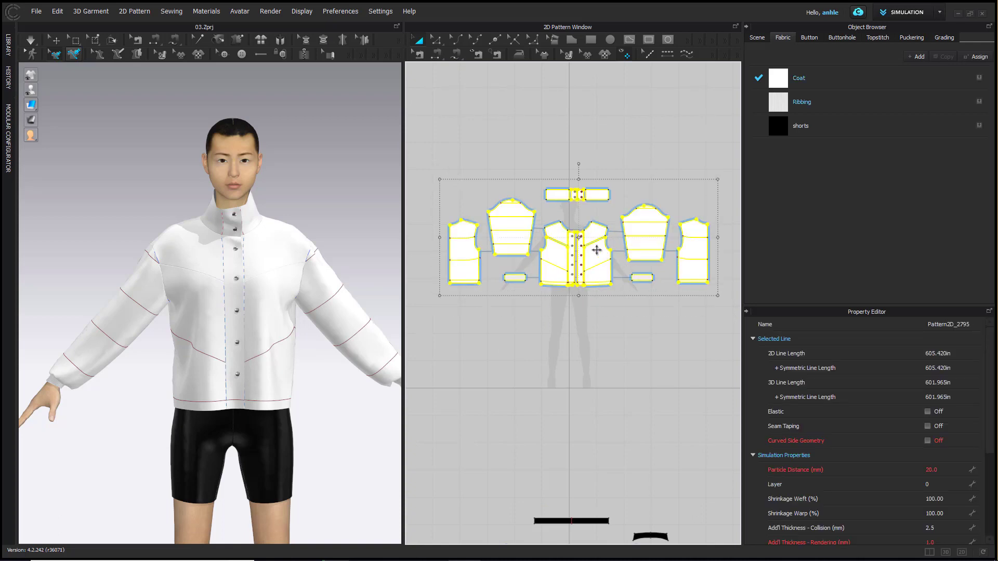
right_click(597, 250)
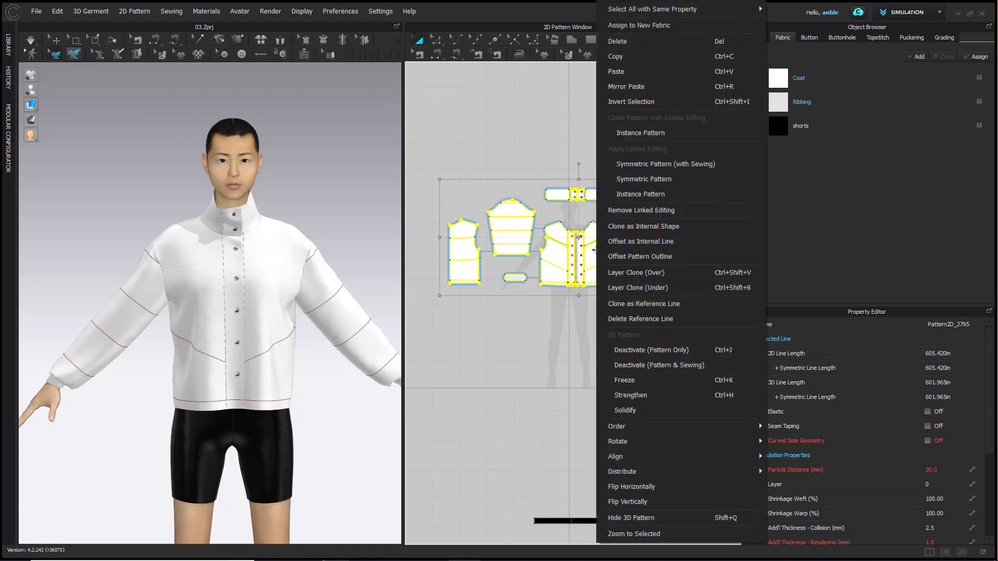
left_click(636, 288)
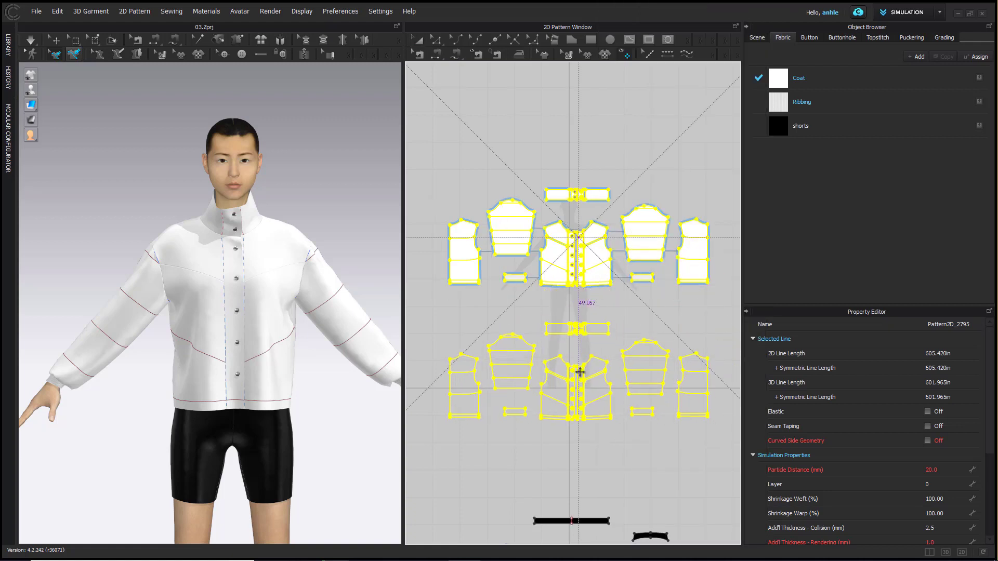
left_click(580, 372)
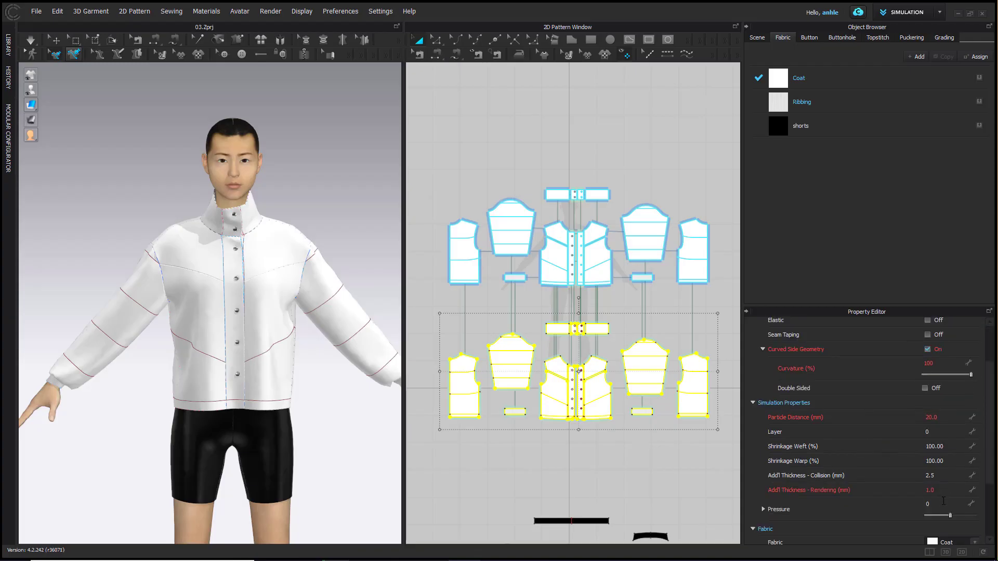
Step: Set the pressure of the cloned under-layer patterns to -10
left_click(942, 502)
type("-5")
key("Return")
left_click(441, 169)
Step: Set the pressure of all original outer-layer coat patterns to 10
left_click_drag(432, 150, 737, 297)
left_click(943, 495)
type("5")
key("Return")
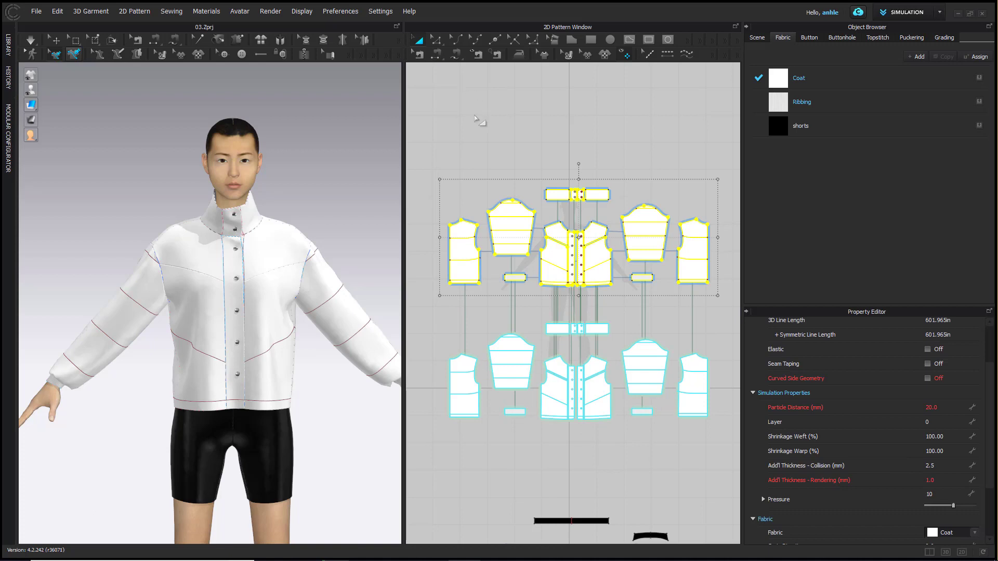
left_click(475, 118)
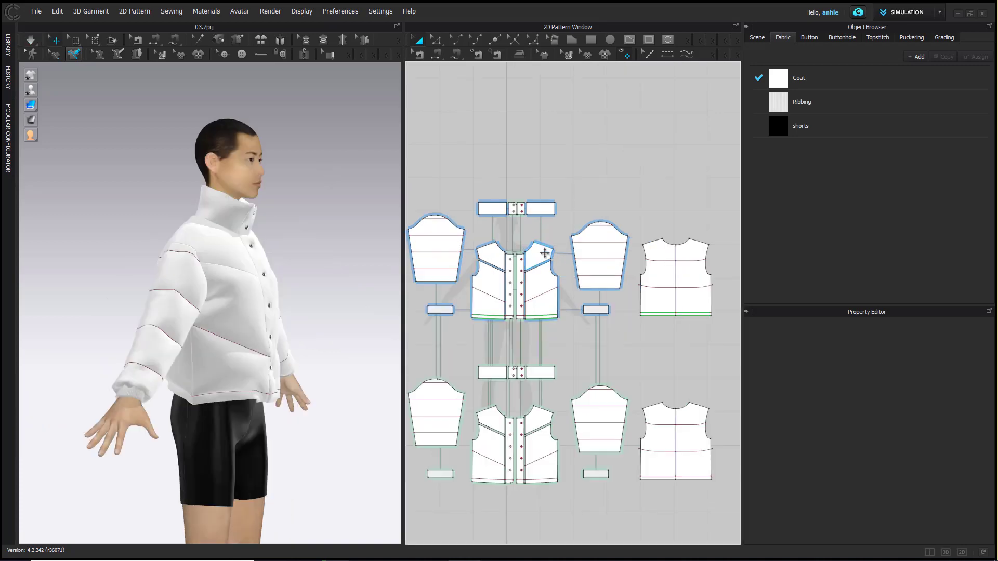
Step: Set the pressure of the outer layer's front and back body panels to 5
left_click(546, 257)
left_click_drag(525, 231, 579, 344)
left_click(491, 256, "shift")
left_click(489, 287, "shift")
left_click(670, 292, "shift")
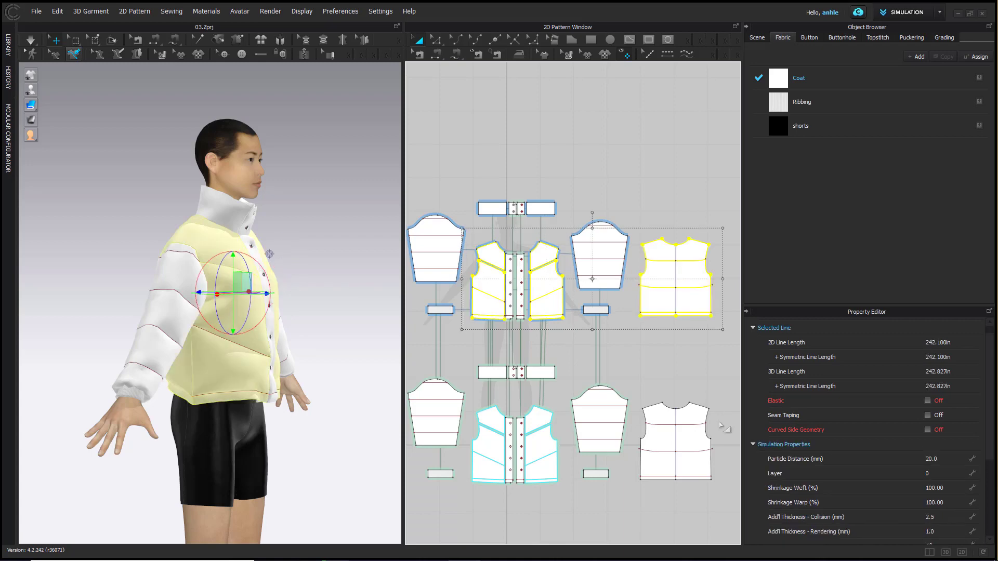
scroll(897, 470, "down", 2)
scroll(551, 281, "down", 3)
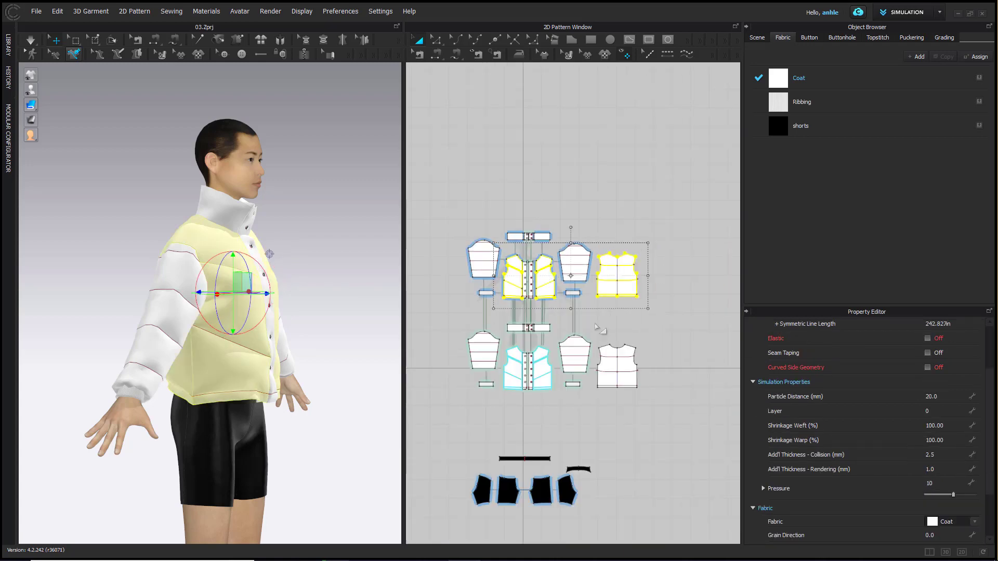
left_click(945, 481)
double_click(945, 482)
type("5")
key("Return")
Step: Select the inner layer's front and back body panels and run the garment simulation
left_click_drag(665, 414, 595, 335)
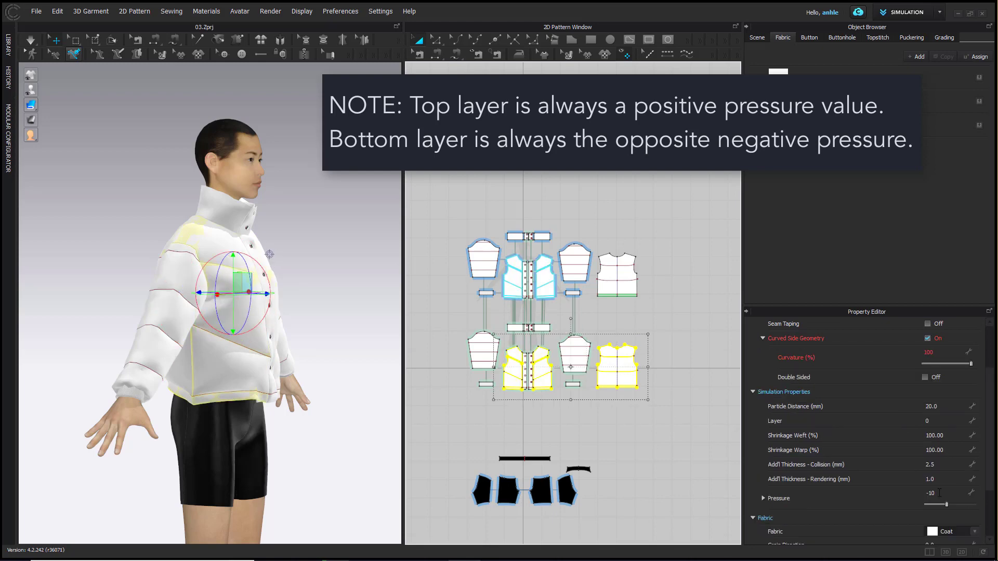
left_click(258, 422)
key("space")
left_click(349, 430)
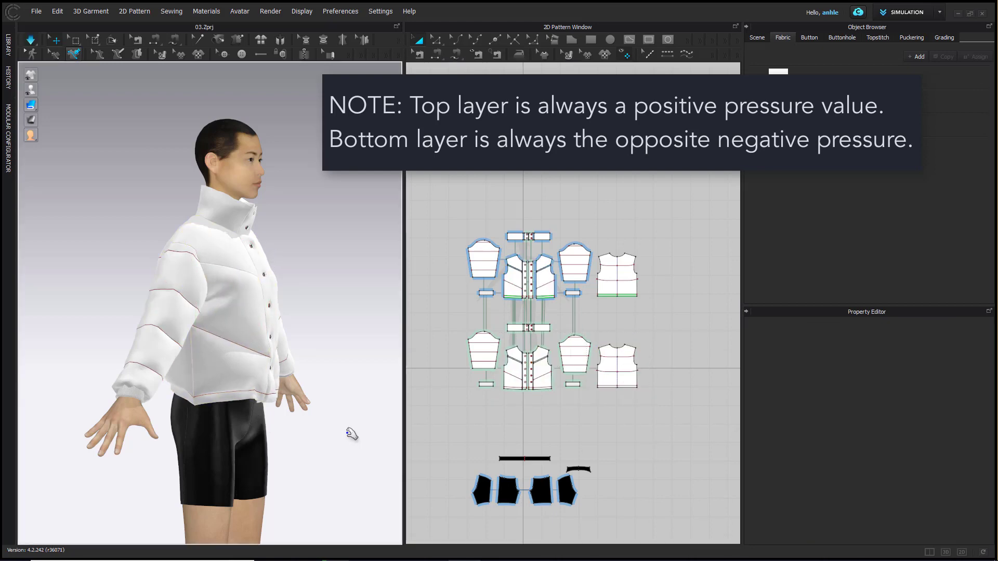
Step: Inspect the coat from behind, picking the outer back panel near its hem
key("2")
right_click_drag(309, 390, 123, 392)
left_click(184, 399)
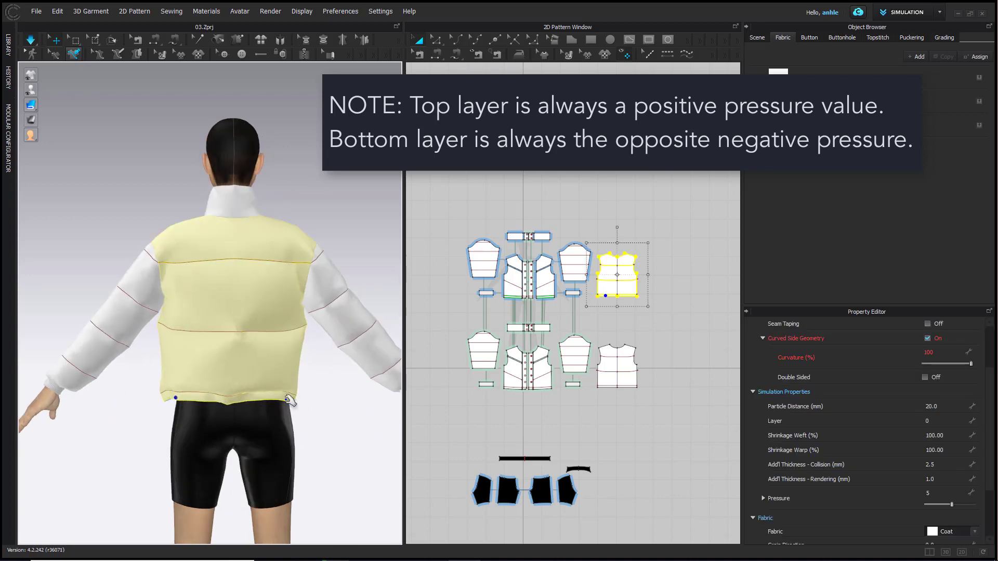
left_click(351, 426)
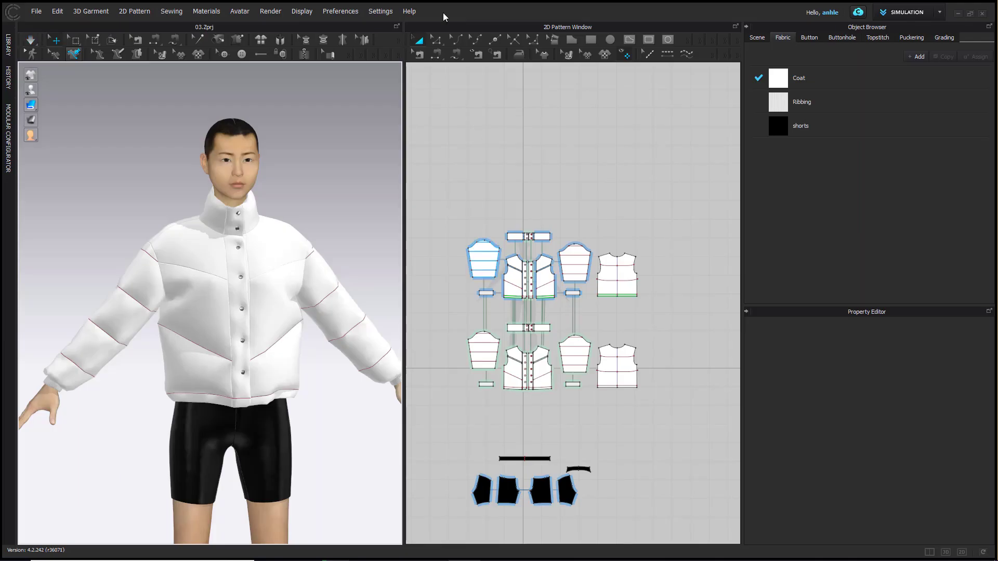
Step: Turn on Elastic for both chest seam edges of the outer front panel and open the elastic ratio for editing
left_click(540, 276, "shift")
scroll(564, 268, "up", 3)
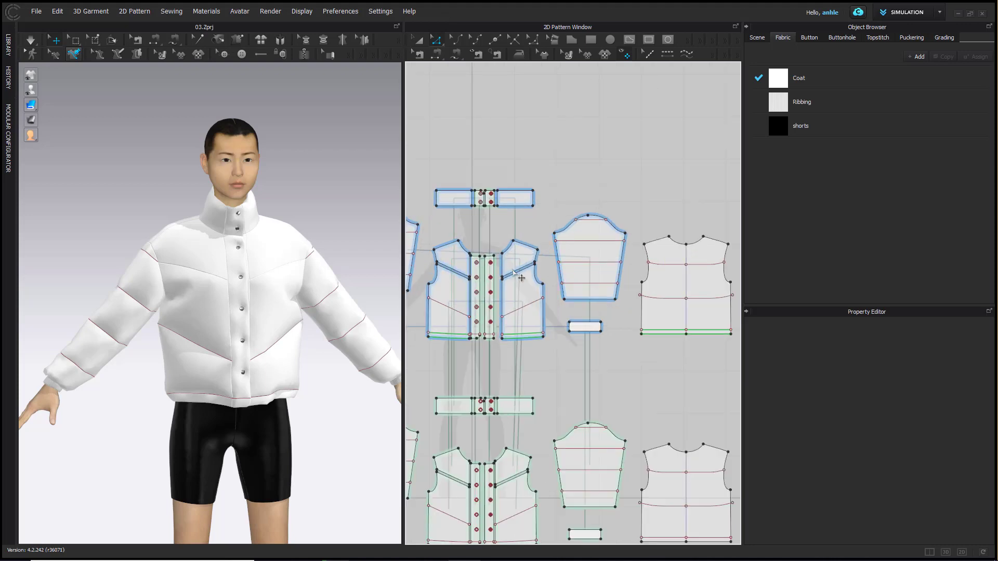
scroll(524, 271, "up", 3)
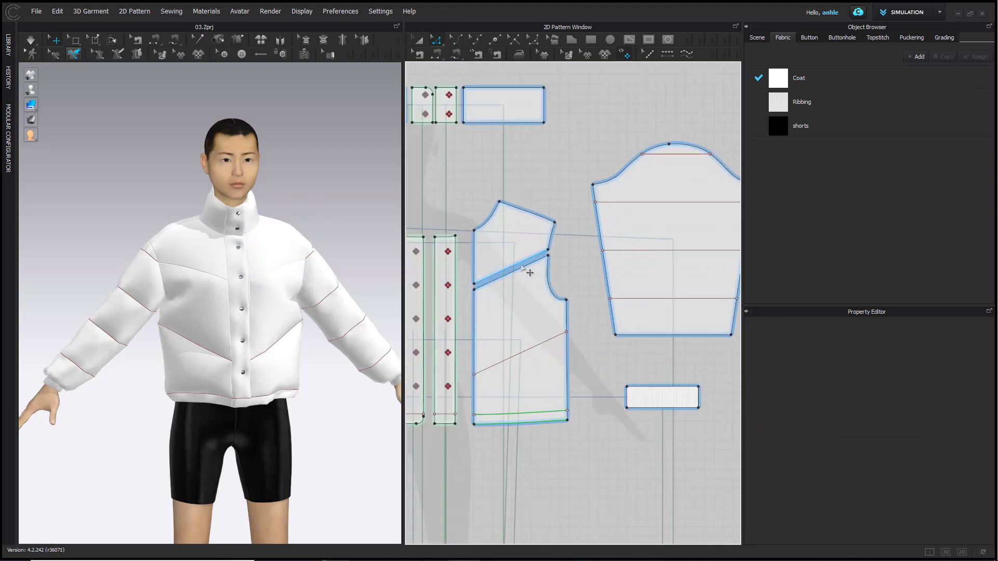
left_click(522, 262)
left_click(523, 267, "shift")
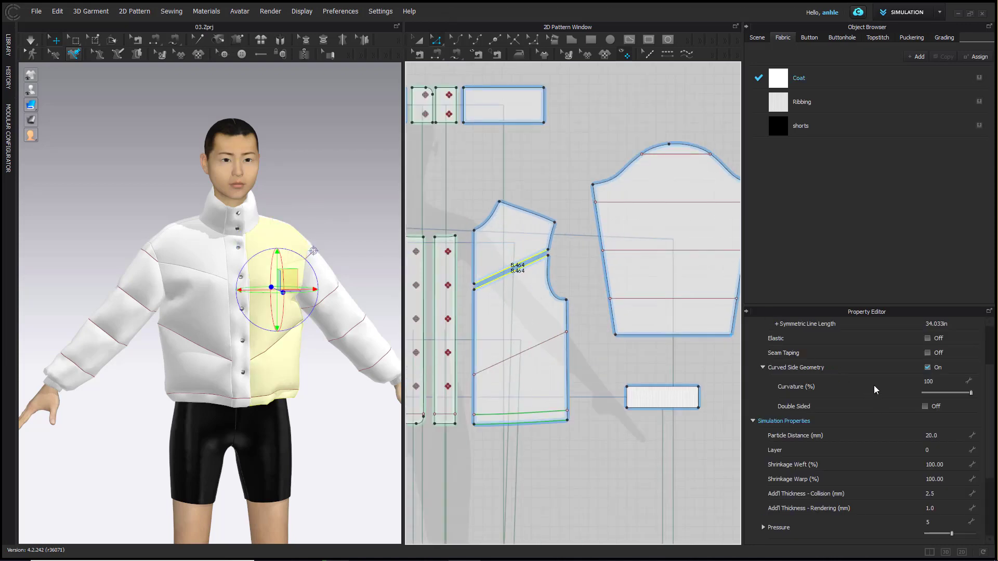
left_click(928, 339)
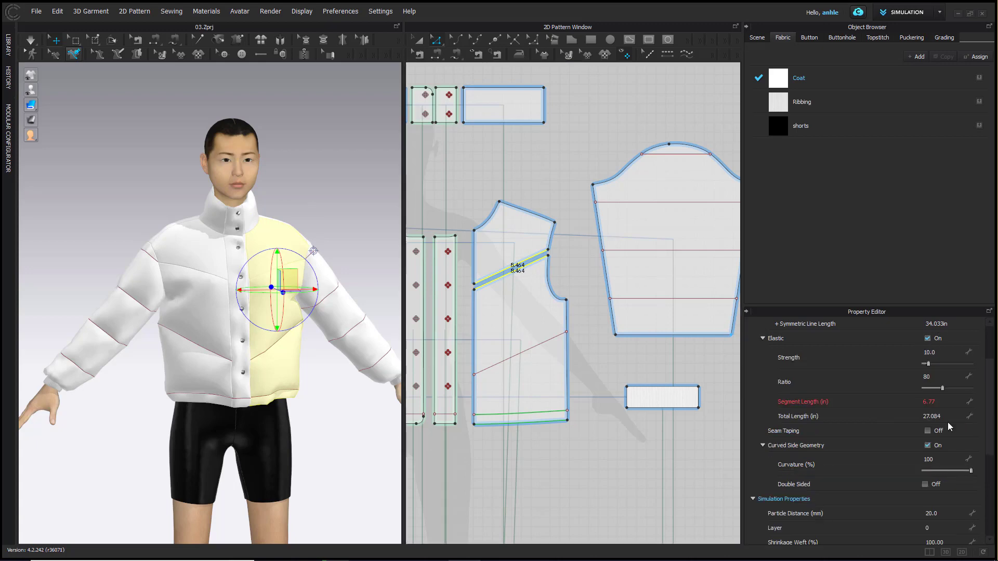
left_click(936, 377)
left_click(639, 494)
Step: Freeze the pattern outlines in the 2D pattern window so only internal lines can be selected
scroll(642, 496, "down", 5)
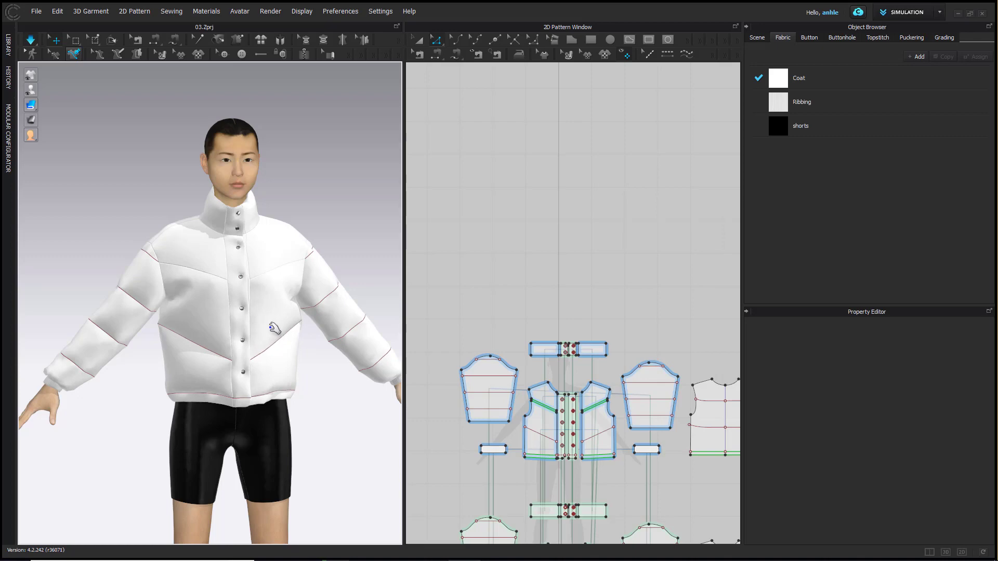
scroll(574, 187, "down", 5)
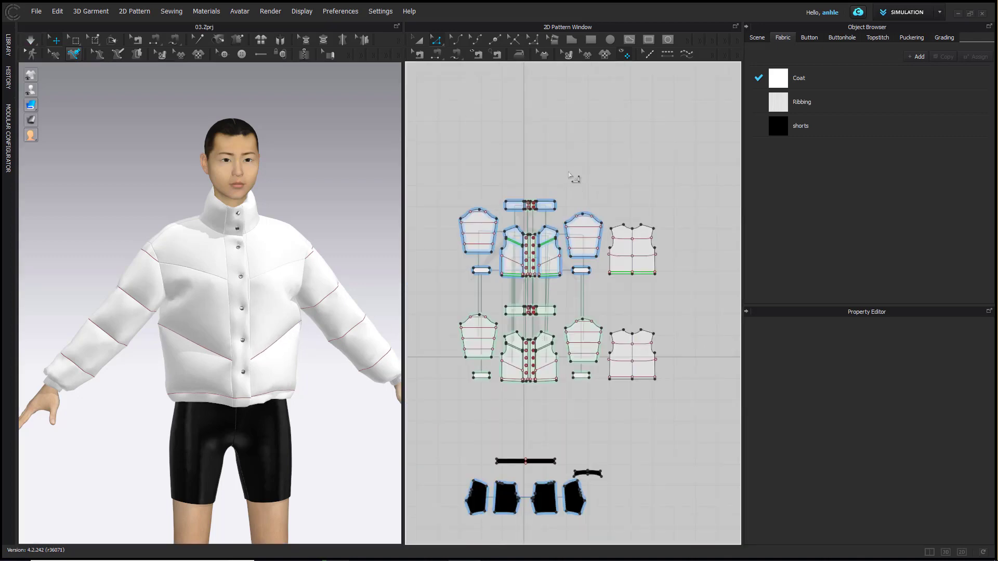
right_click(547, 81)
left_click(572, 122)
Step: Turn on Elastic with ratio 97 for the outer layer's internal quilting lines on sleeves, front and back, excluding the placket, and simulate
left_click_drag(438, 144, 708, 268)
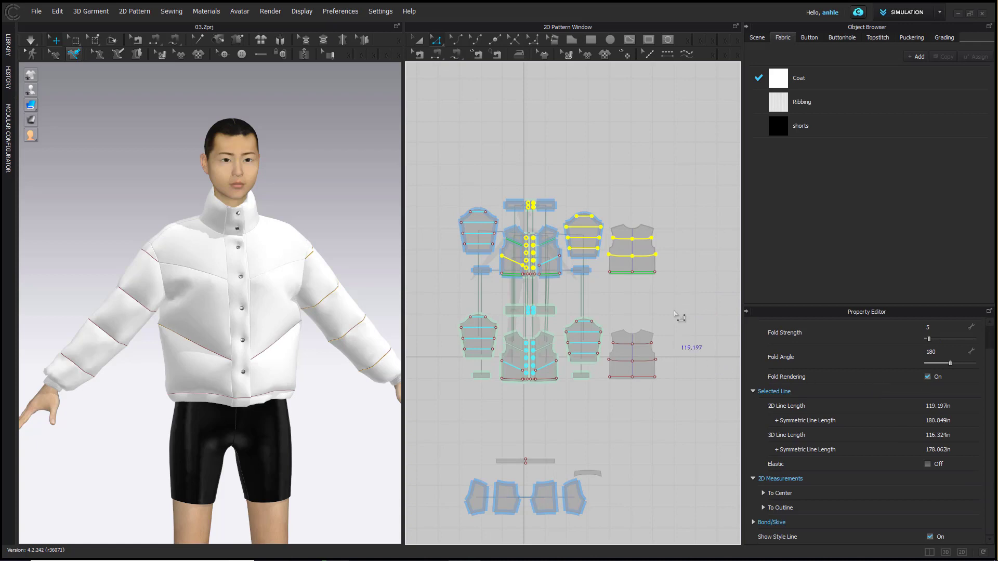
left_click(666, 196)
left_click_drag(691, 180, 573, 274)
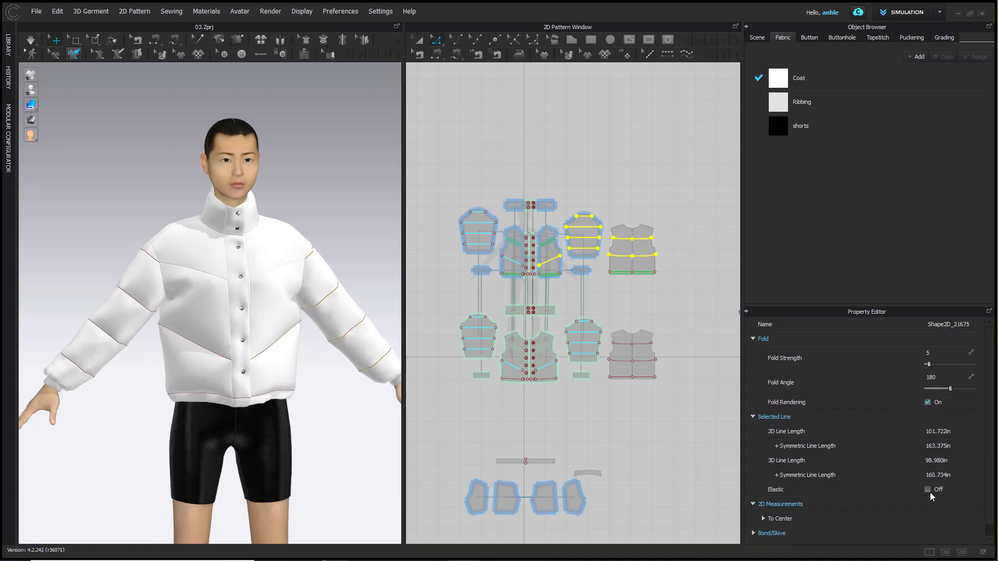
left_click(928, 490)
left_click(949, 526)
type("98")
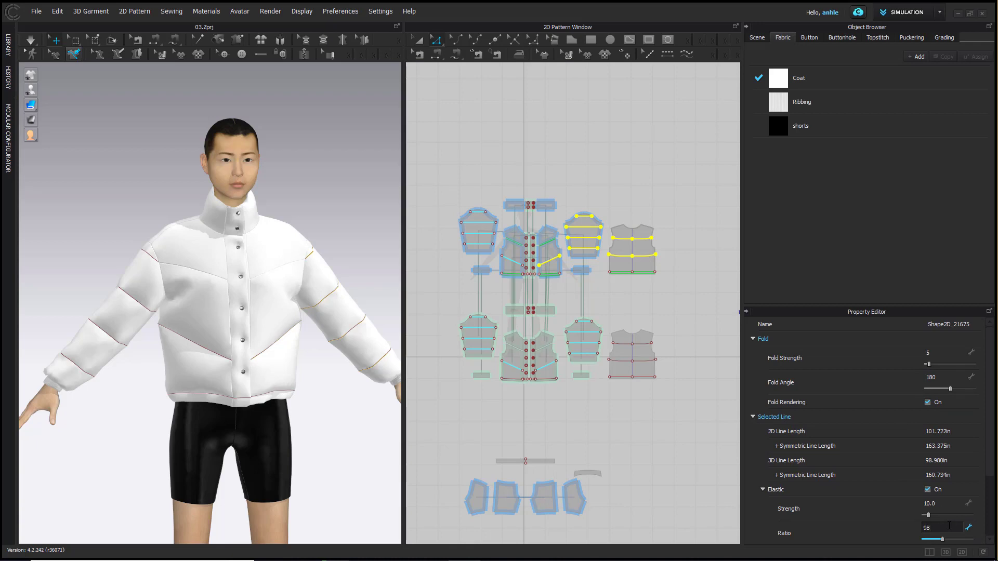
key("Return")
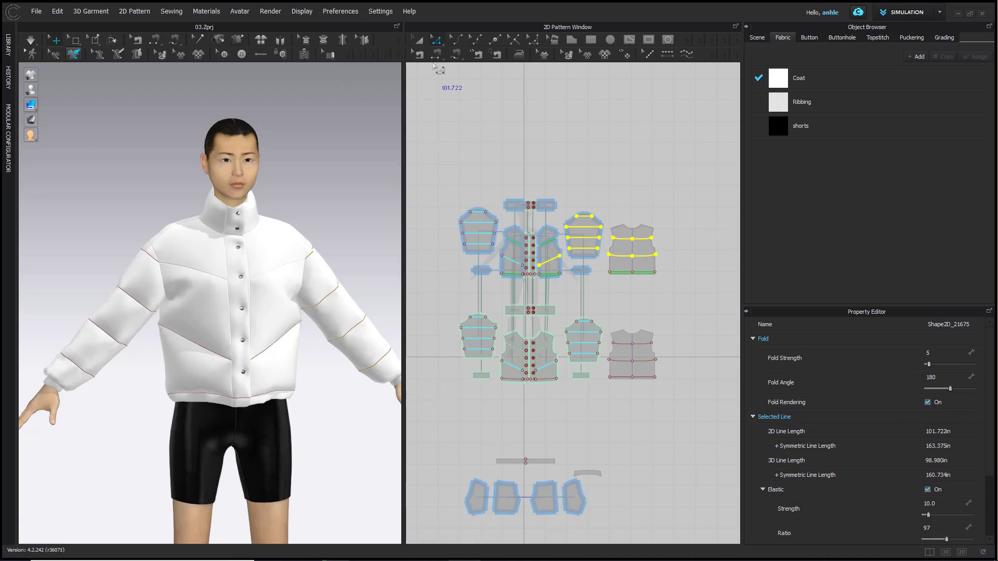
left_click(348, 196)
key("space")
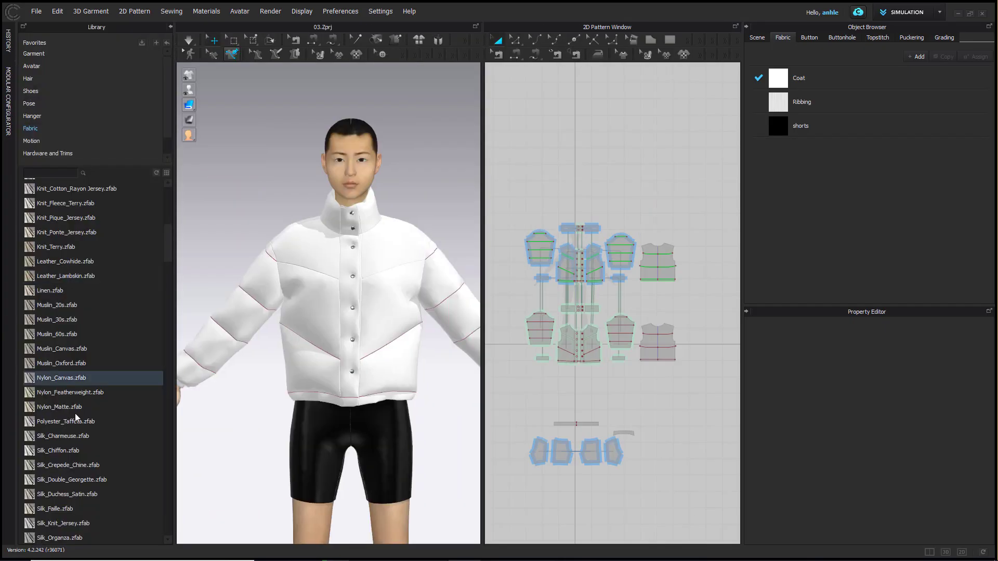
Step: Replace the Coat fabric with the Nylon_Featherweight fabric from the library
left_click_drag(70, 398, 779, 79)
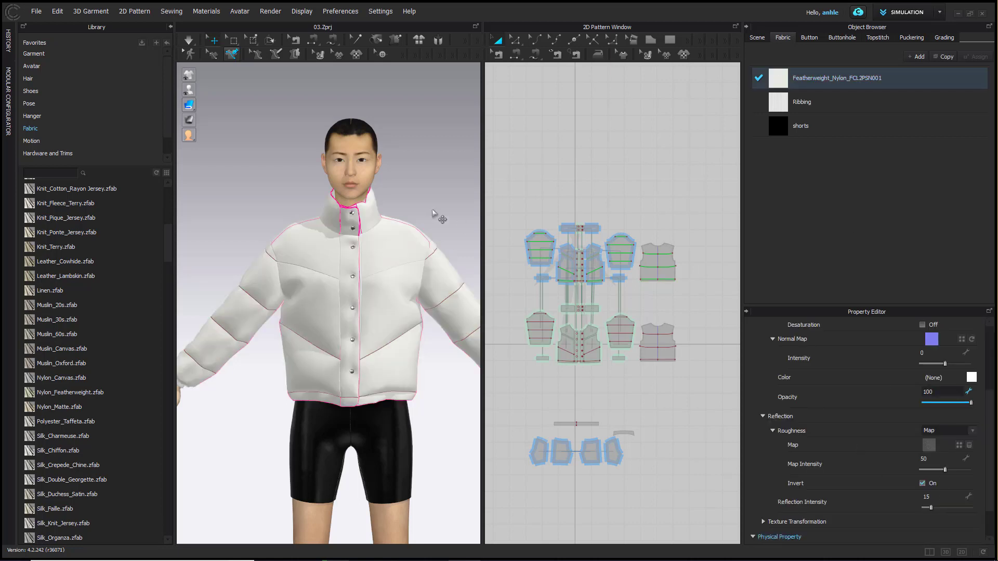
left_click(435, 213)
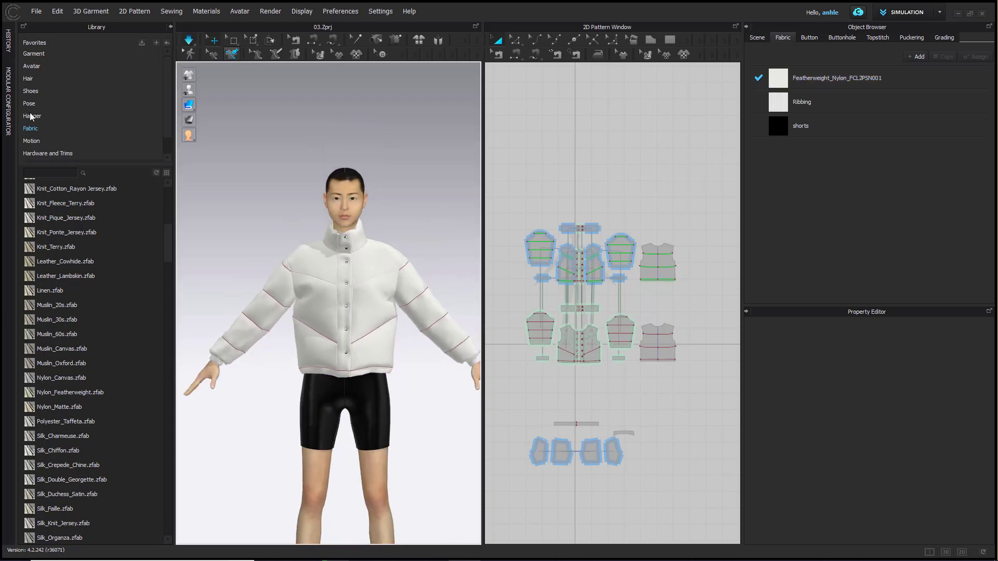
Step: Load the Female_A pose F_A_pose_07_flatonfloor_attention.pos onto the avatar and hide the library
left_click(138, 104)
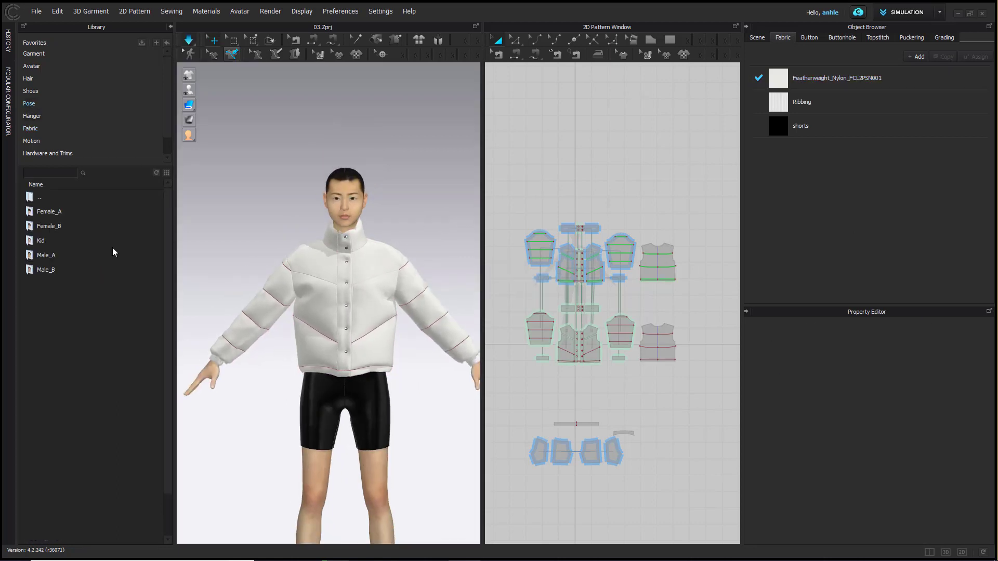
double_click(55, 225)
double_click(57, 300)
left_click(498, 305)
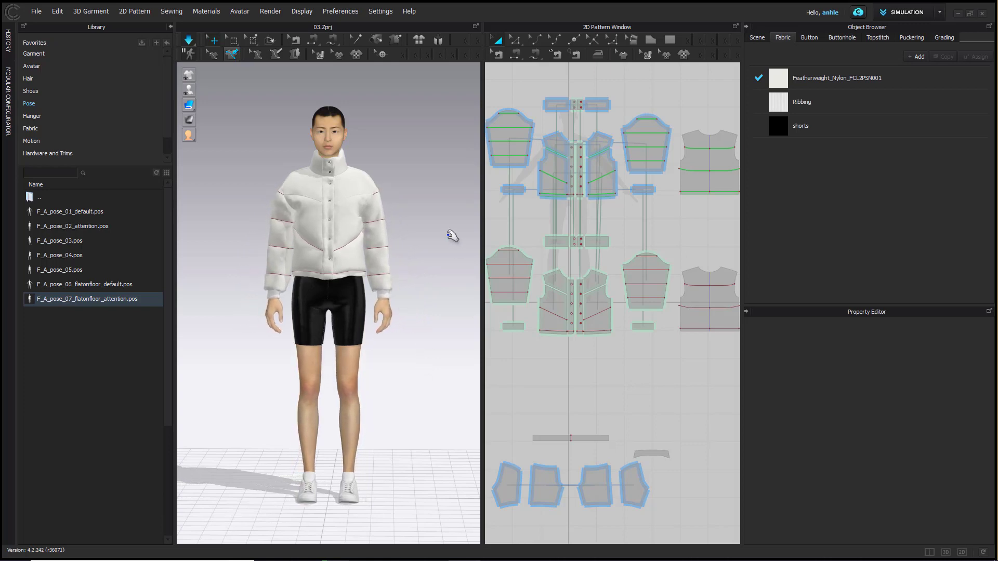
left_click(171, 27)
scroll(285, 245, "up", 3)
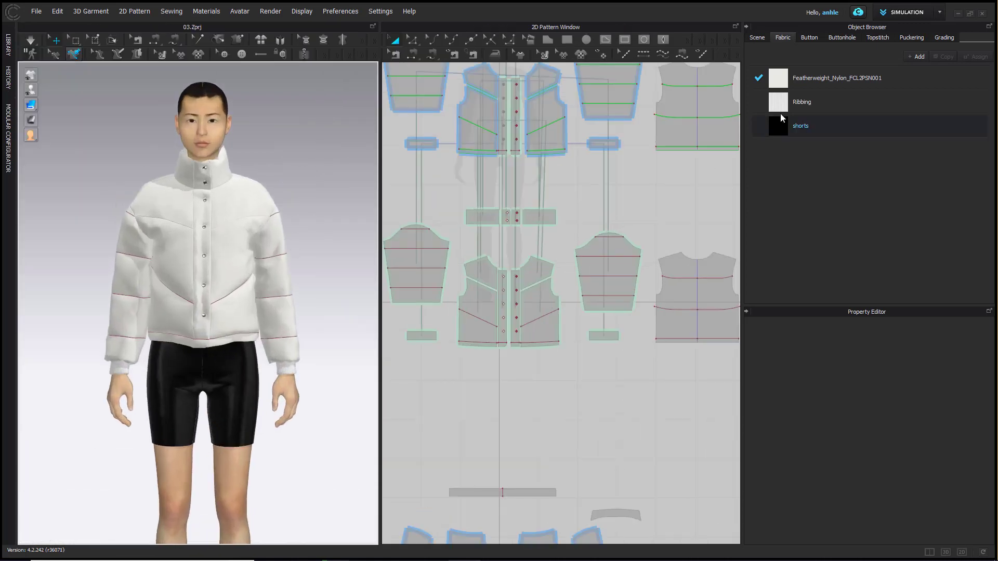
Step: Set the Featherweight Nylon fabric's color to Cyan 4 from the default palette
left_click(837, 78)
scroll(989, 452, "up", 3)
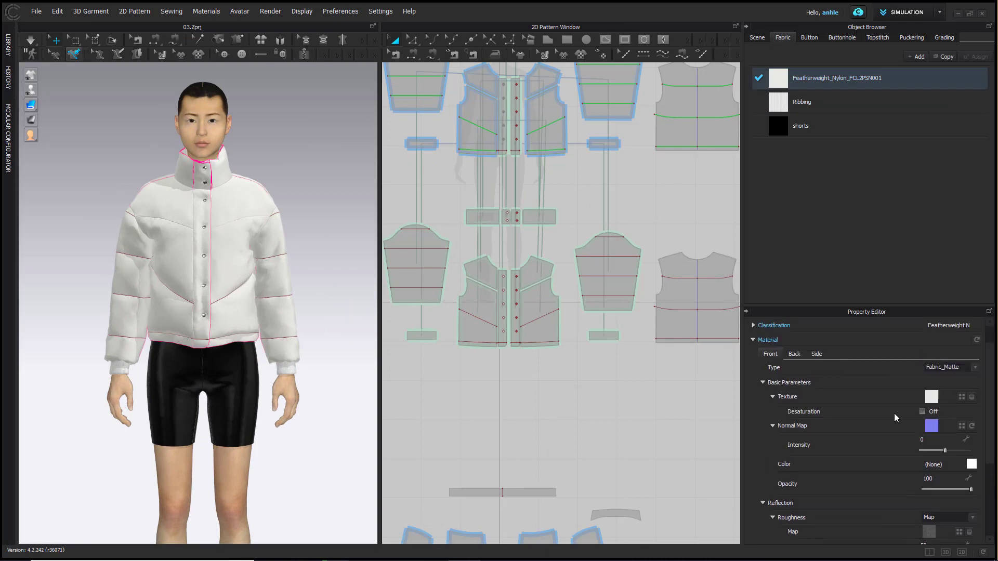
left_click(970, 465)
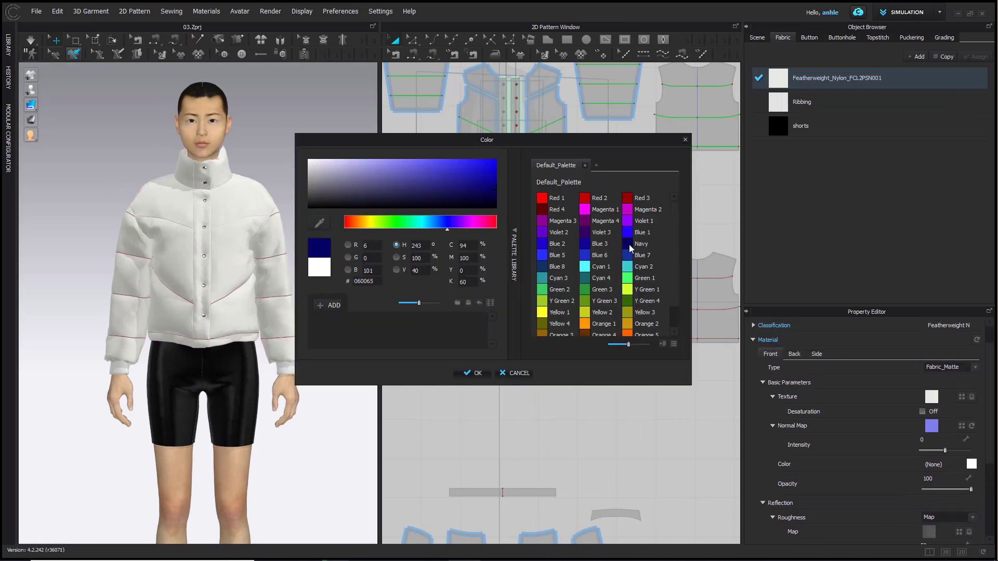
left_click(630, 245)
left_click(627, 255)
left_click(592, 279)
left_click(473, 373)
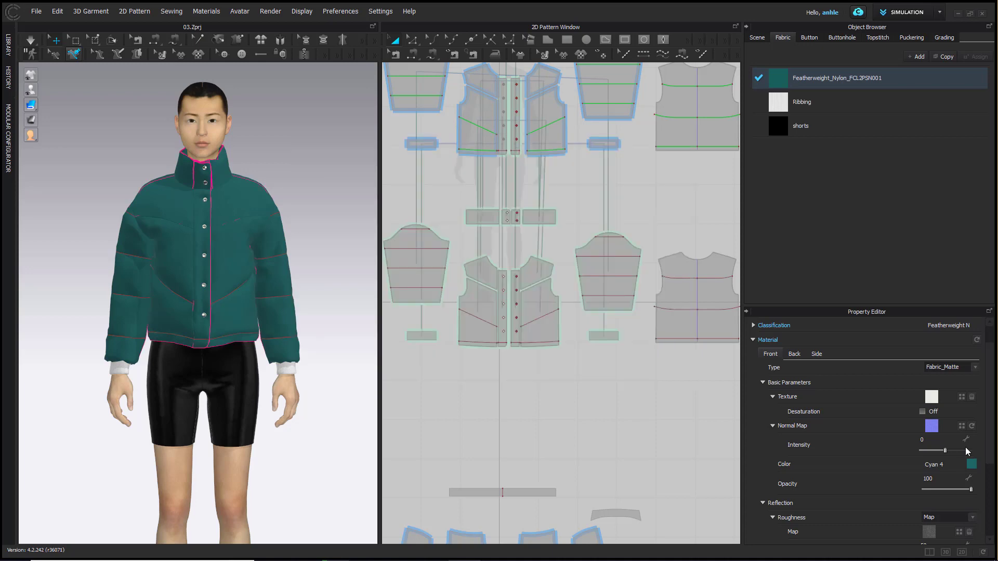
Step: Change the Featherweight Nylon's material type to a glossier fabric and set its roughness mode to Intensity
scroll(990, 457, "down", 2)
scroll(990, 457, "up", 3)
left_click(951, 376)
left_click(955, 403)
left_click_drag(991, 431, 991, 470)
left_click(947, 456)
left_click(936, 450)
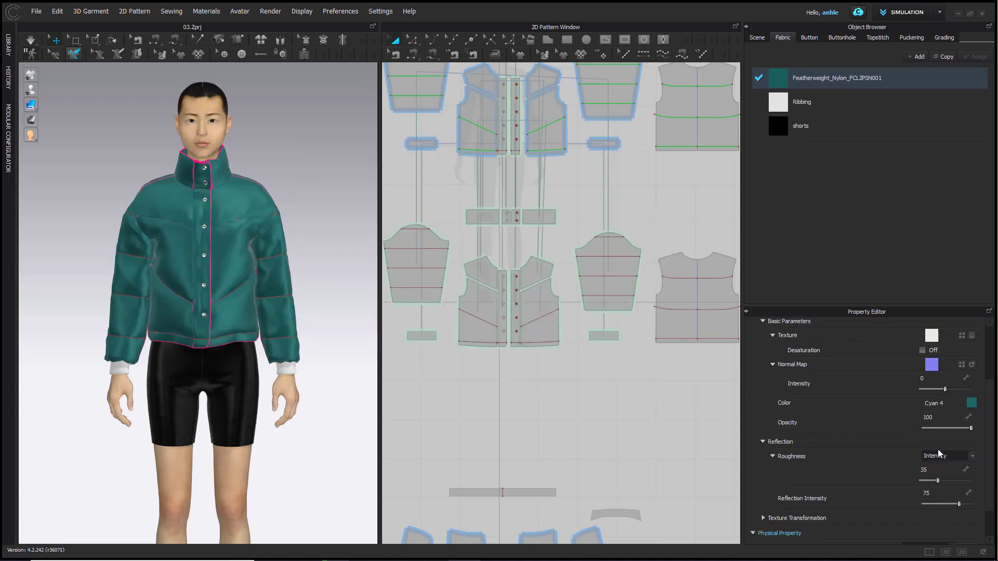
Step: Set the nylon's roughness intensity to 32 and its normal map intensity to 33
right_click_drag(210, 382, 300, 424)
left_click_drag(939, 483, 936, 481)
left_click_drag(947, 391, 955, 390)
Step: Try map-based roughness on the nylon with a map intensity of 57, and return the roughness mode to Intensity
left_click(943, 457)
left_click(943, 466)
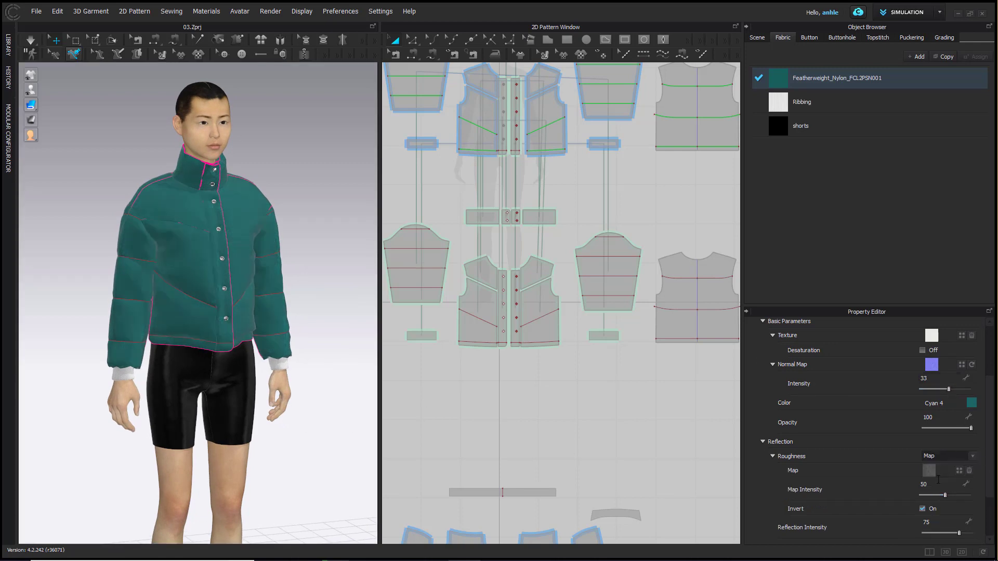
left_click_drag(944, 495, 947, 493)
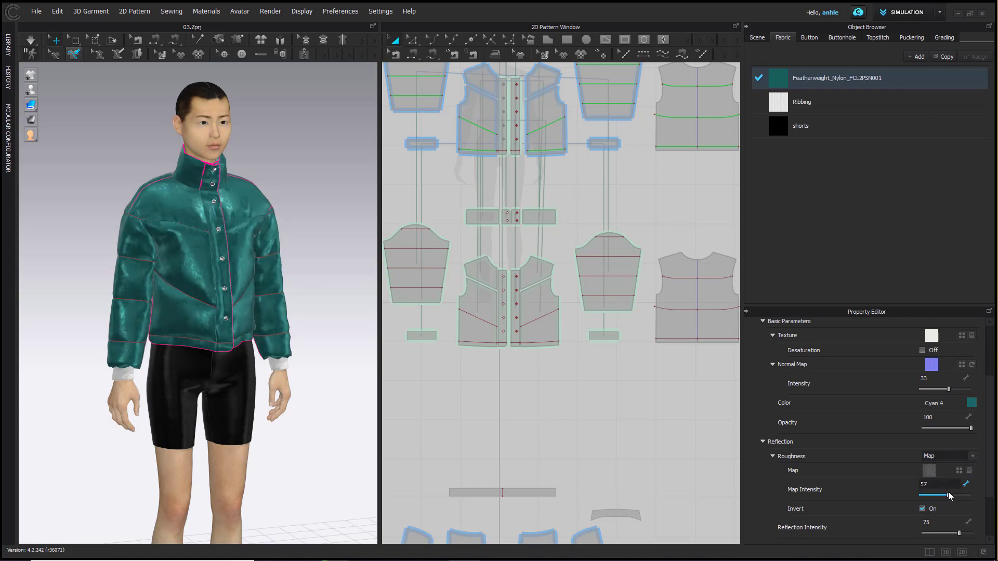
left_click(947, 495)
left_click(935, 456)
left_click(935, 447)
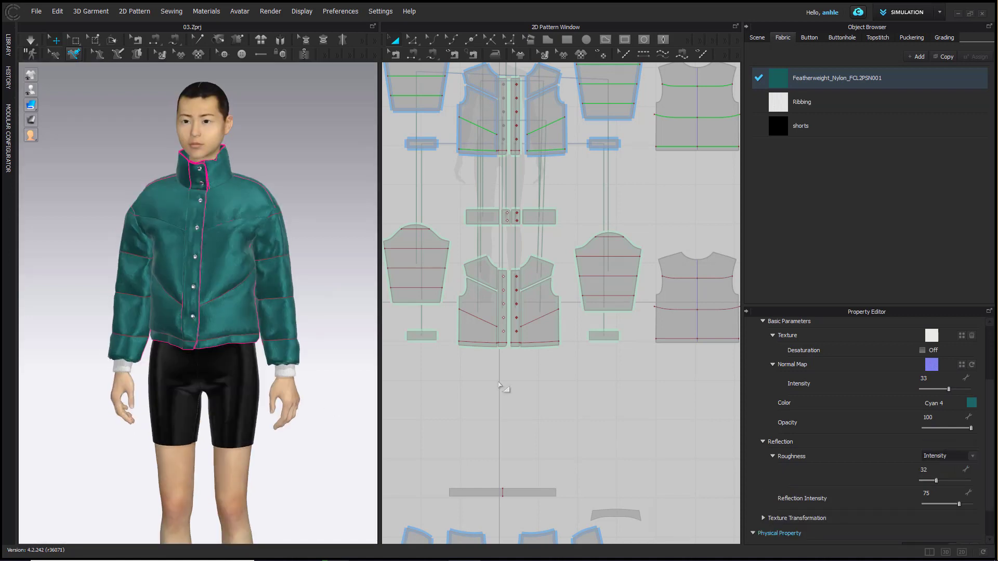
Step: Fine-tune the Featherweight Nylon's roughness intensity to 31
left_click_drag(936, 481, 933, 481)
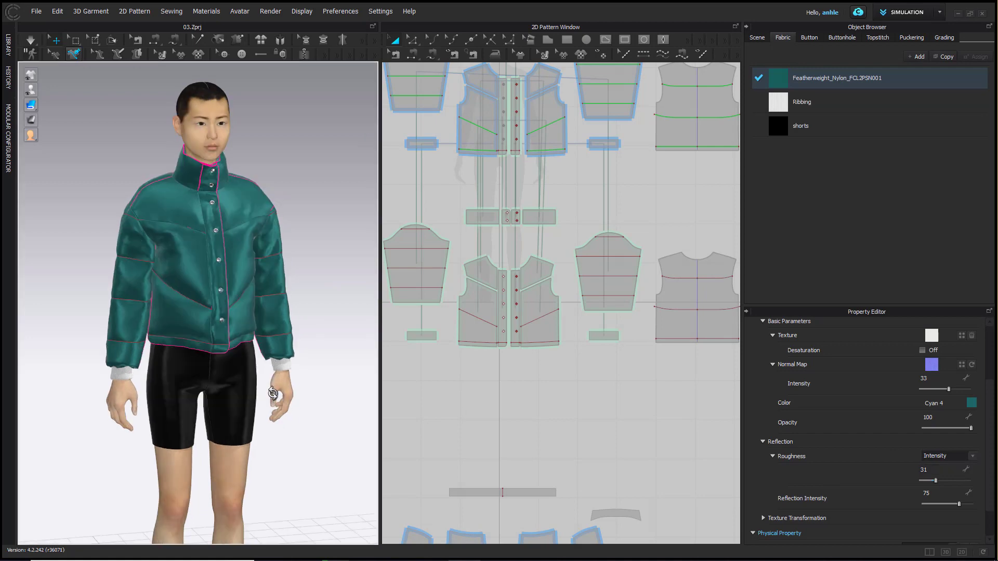
scroll(270, 321, "up", 3)
Step: Match the Ribbing fabric's color to the teal nylon by sampling the nylon's swatch with the color picker
left_click(818, 110)
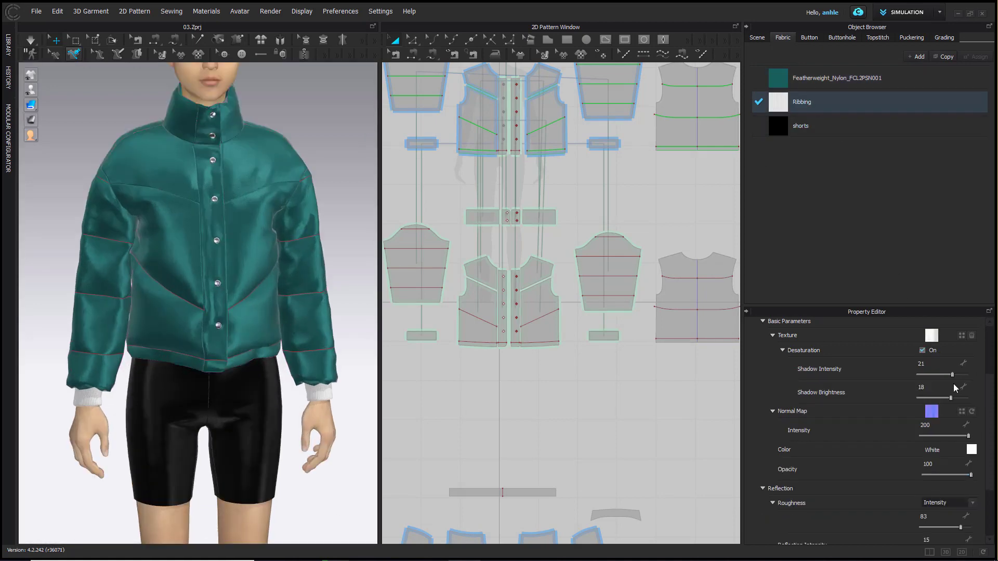
left_click(971, 449)
left_click(319, 227)
left_click(778, 79)
left_click(473, 373)
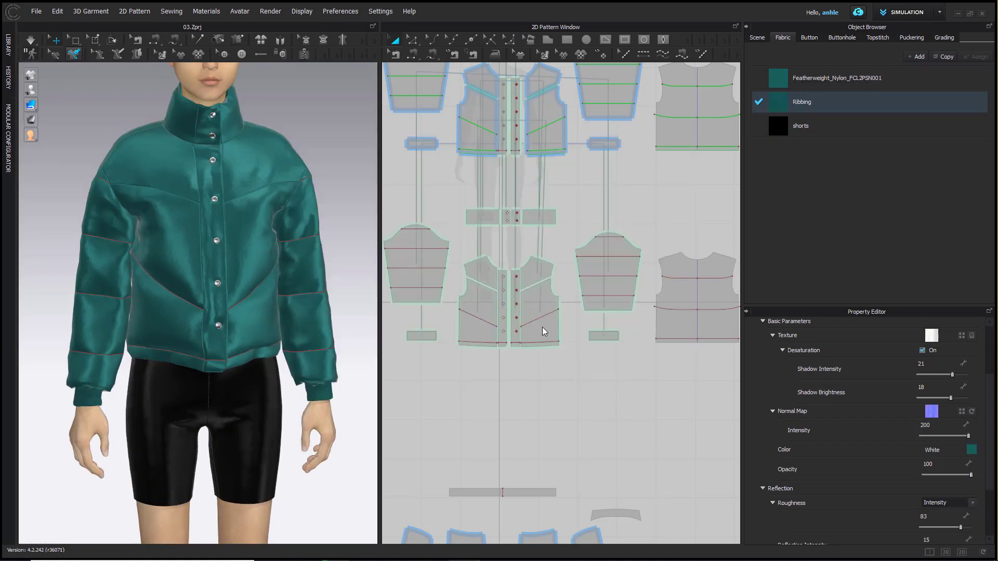
mouse_move(268, 276)
right_mouse_down()
mouse_move(149, 263)
mouse_move(259, 263)
right_mouse_up()
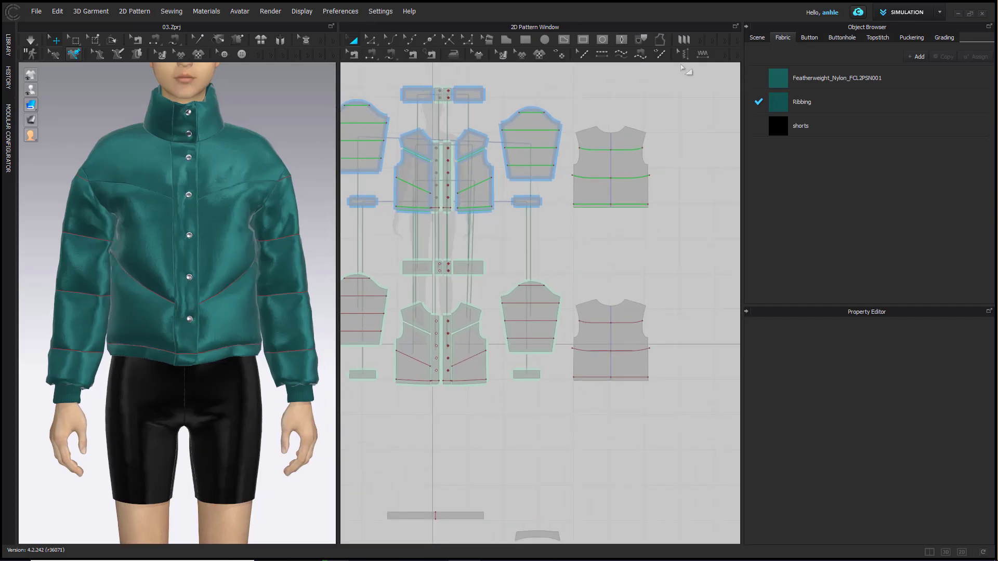
Step: Configure Default Puckering as Nylon with a width of 0.500 in and an intensity of 20
left_click(703, 53)
left_click(839, 84)
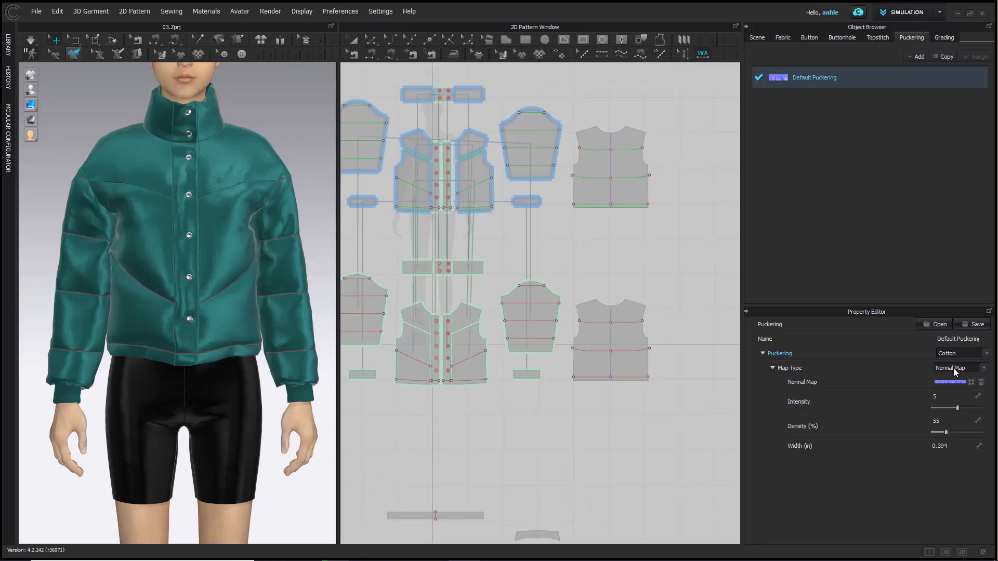
left_click(959, 356)
left_click(953, 456)
left_click(954, 446)
key("Return")
left_click(959, 396)
type("20")
key("Return")
Step: Apply the default puckering to the internal quilting lines of the outer back, sleeves and front panels, including the placket hem lines
left_click_drag(685, 92, 499, 233)
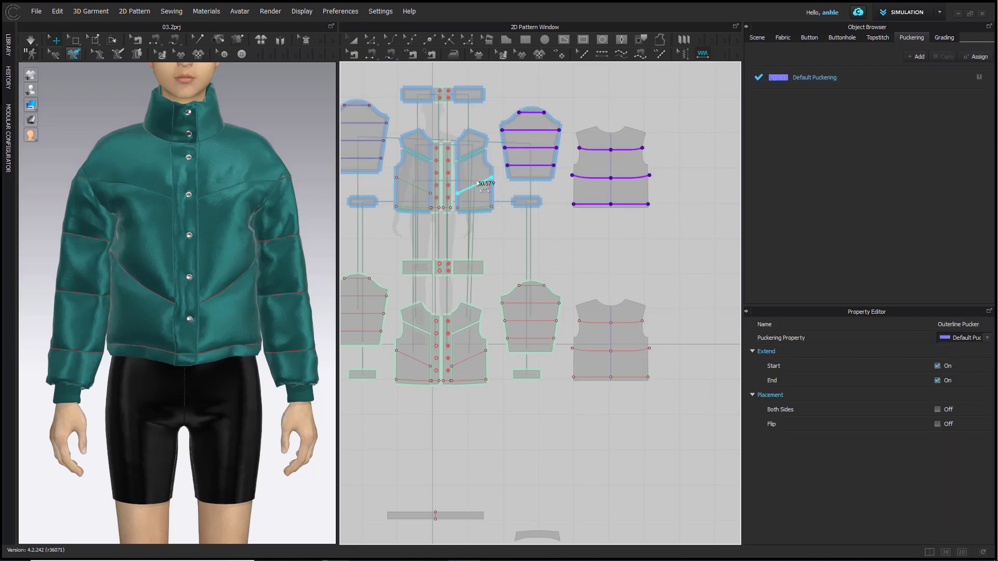
left_click(477, 185)
left_click(474, 208)
scroll(467, 212, "up", 3)
left_click(431, 207)
scroll(430, 214, "down", 3)
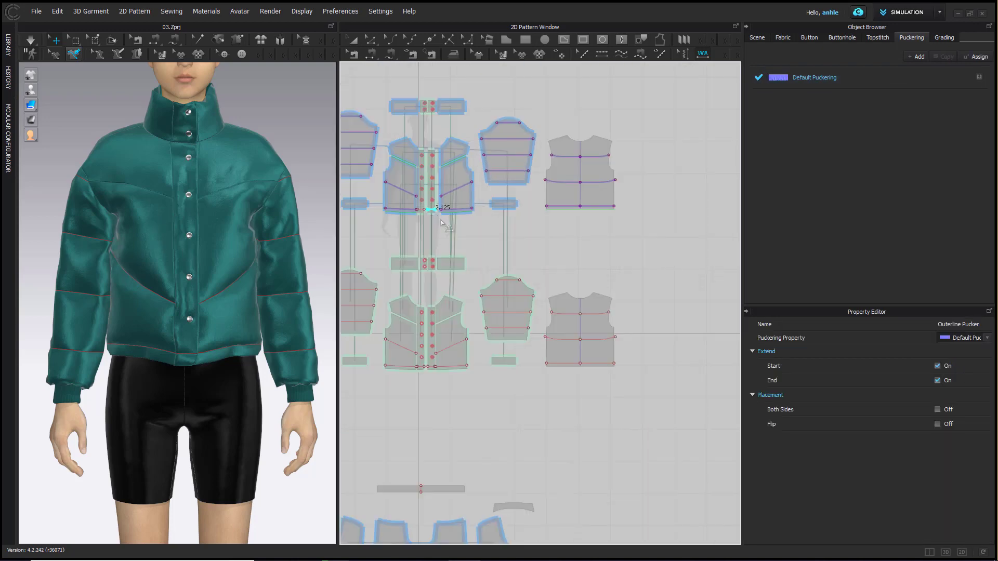
left_click(419, 211)
Step: Set the Default Puckering intensity to 30 while checking the jacket front up close
scroll(252, 201, "up", 3)
right_click_drag(280, 199, 253, 196)
scroll(234, 238, "up", 5)
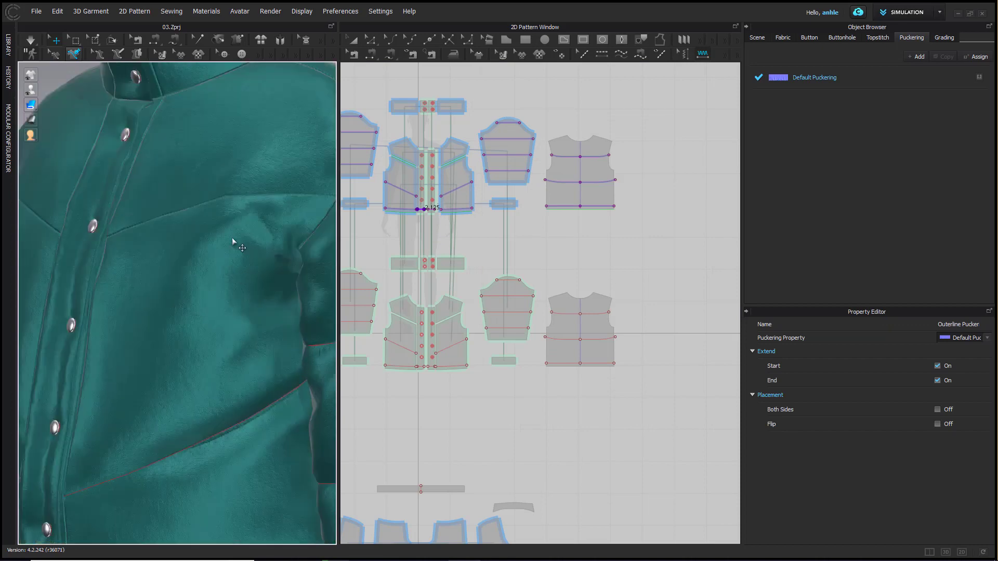
left_click(814, 77)
left_click(956, 397)
key("Return")
right_click_drag(208, 257, 234, 307)
middle_click_drag(234, 307, 212, 329)
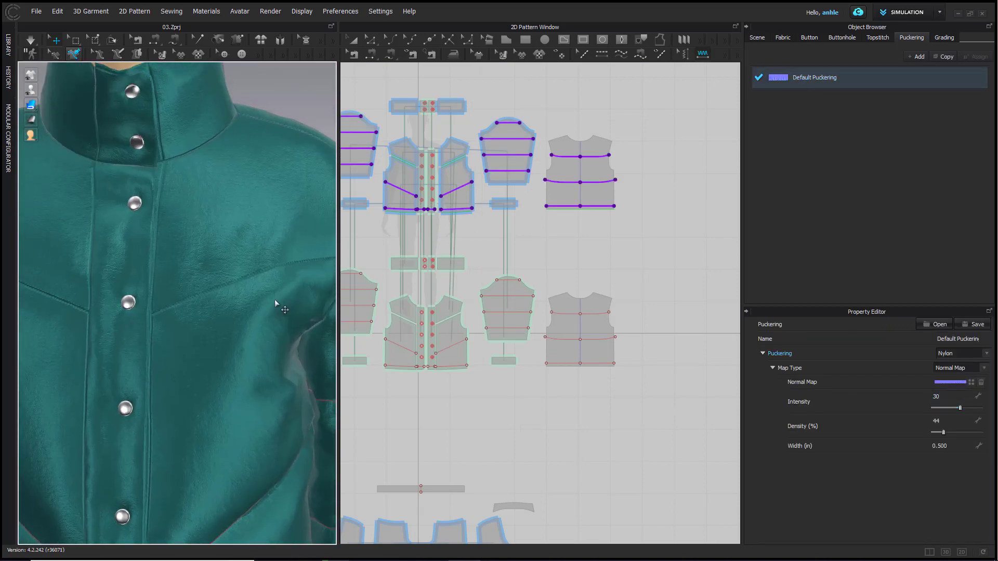
Step: Display the fabric surface on the pattern pieces in the 2D pattern window
right_click(632, 91)
left_click(664, 130)
scroll(443, 153, "up", 4)
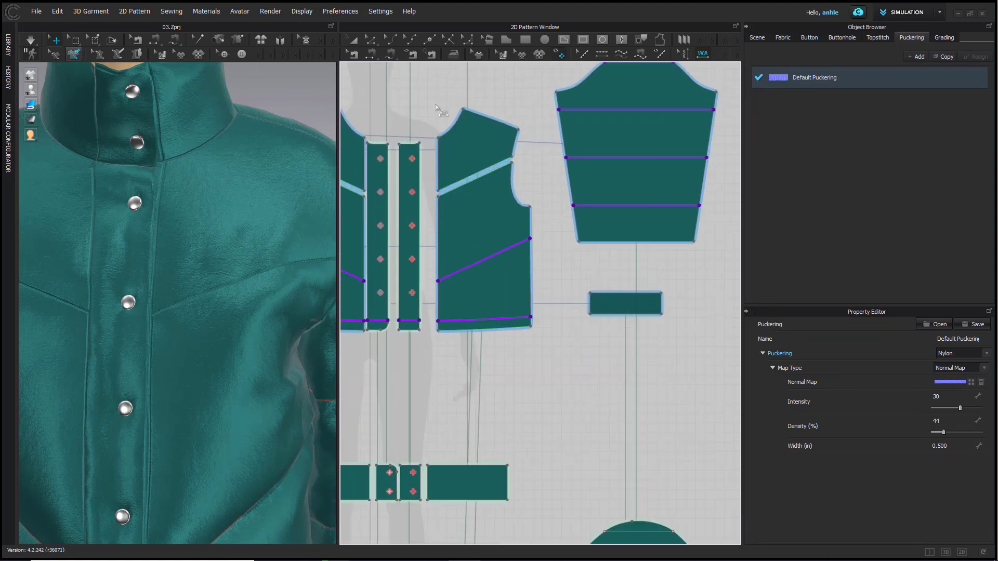
Step: Apply the puckering to the seam edges of the outer front panels, both placket strips and the outer collar pieces
left_click_drag(427, 89, 544, 337)
left_click(493, 297)
left_click(480, 177)
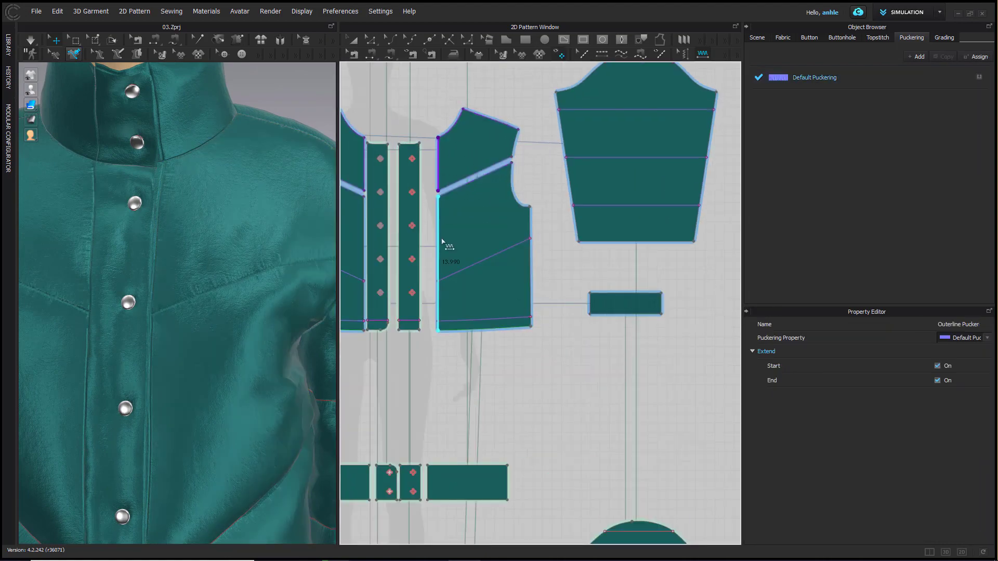
left_click(439, 254)
left_click_drag(427, 126, 367, 372)
left_click(491, 297)
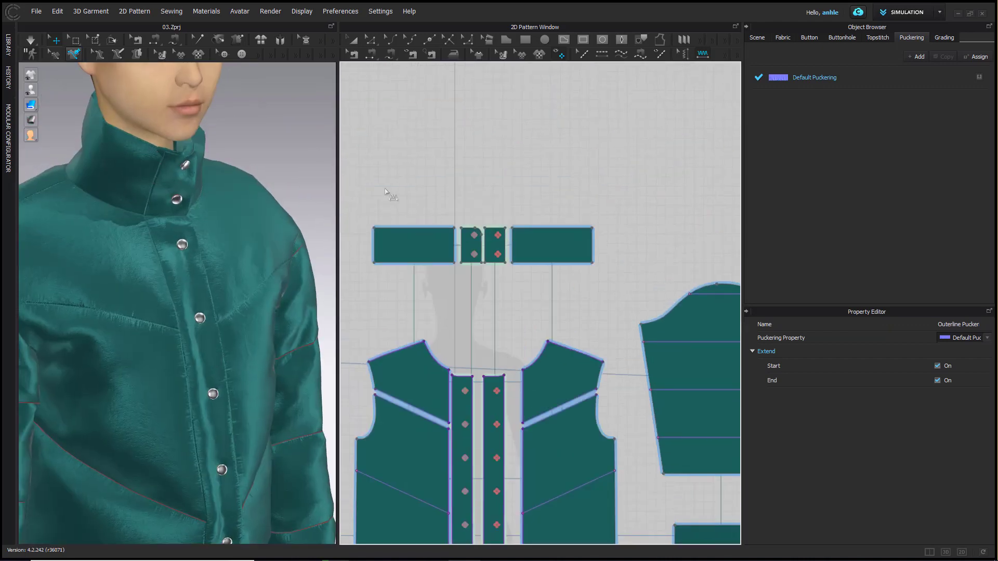
left_click_drag(363, 185, 520, 296)
right_click_drag(287, 219, 283, 296)
Step: Set the Default Puckering density to 33% and its width to 0.400 in
left_click(884, 78)
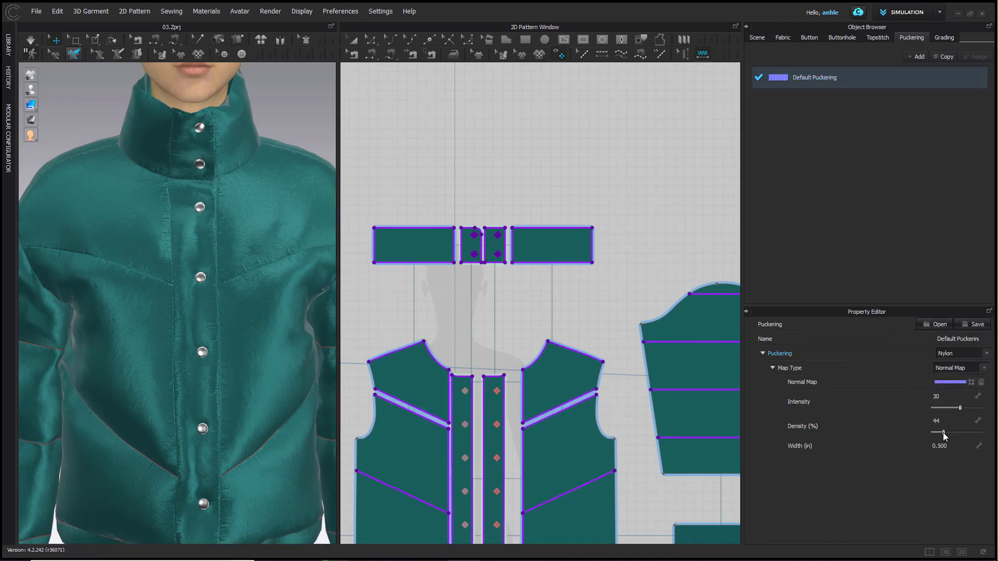
left_click_drag(944, 436, 941, 435)
scroll(265, 332, "up", 3)
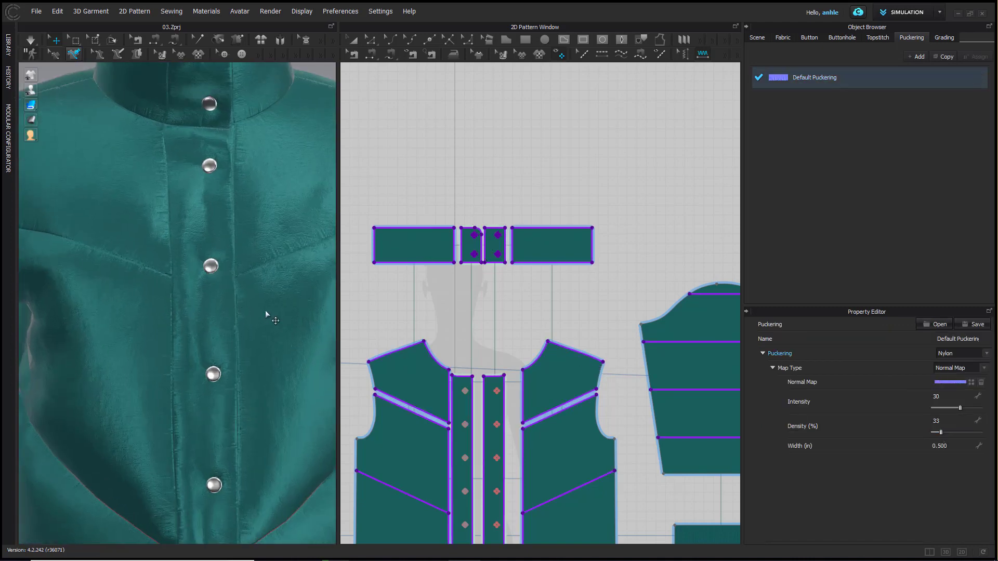
left_click(955, 445)
key("Return")
scroll(179, 343, "down", 5)
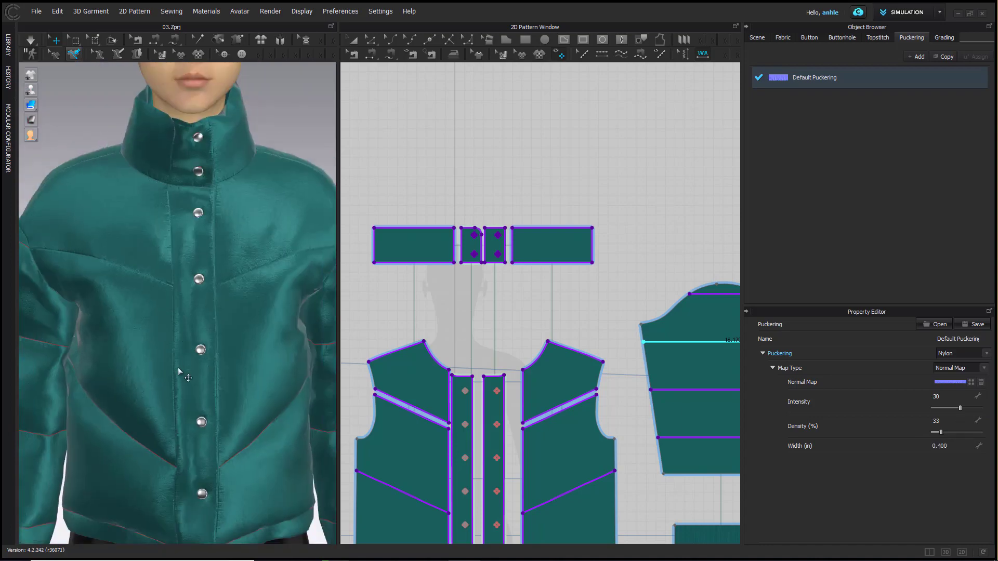
Step: Apply the puckering along the outline of the outer back panel, including its neckline and hem
scroll(454, 323, "down", 3)
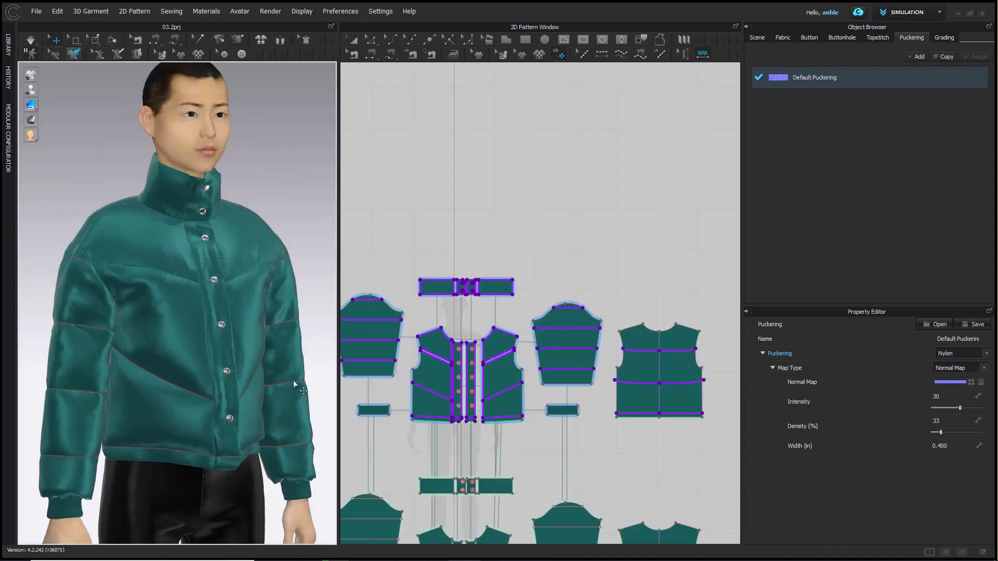
left_click_drag(616, 312, 707, 341)
left_click(622, 345)
left_click(518, 359)
scroll(650, 437, "up", 3)
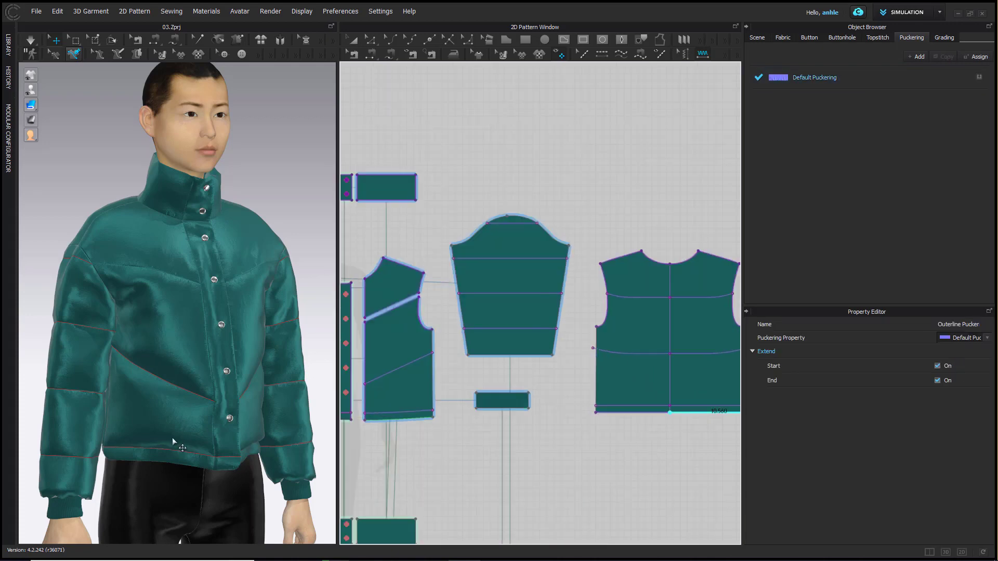
Step: Simulate the jacket and pick the outer back panel near its middle quilting line from behind
right_click_drag(291, 468, 407, 478)
key("space")
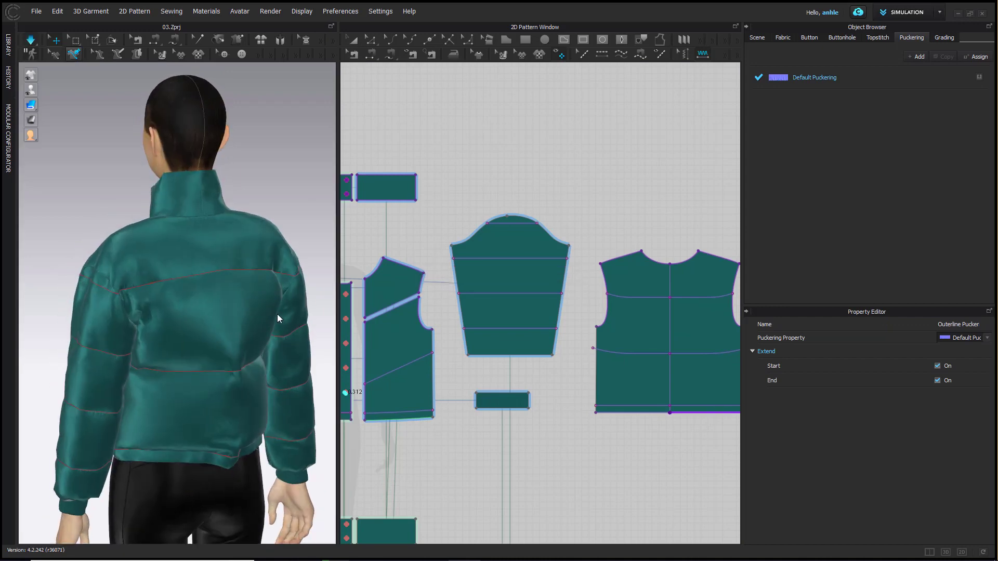
right_click_drag(285, 334, 196, 358)
left_click(143, 357)
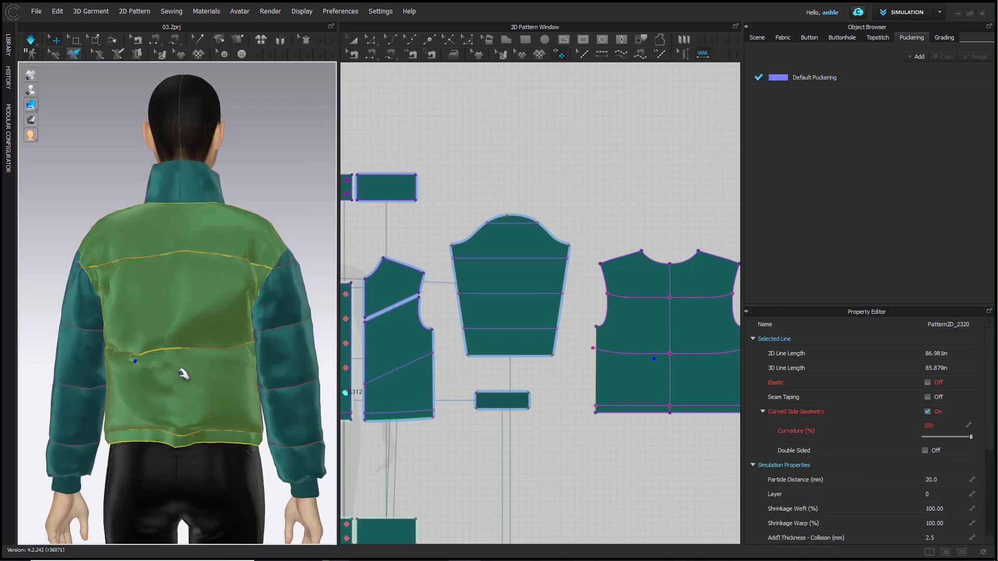
Step: Set the elastic ratio of the outer back panel's middle quilting line to 95 with the simulation running
left_click(370, 40)
right_click(696, 354)
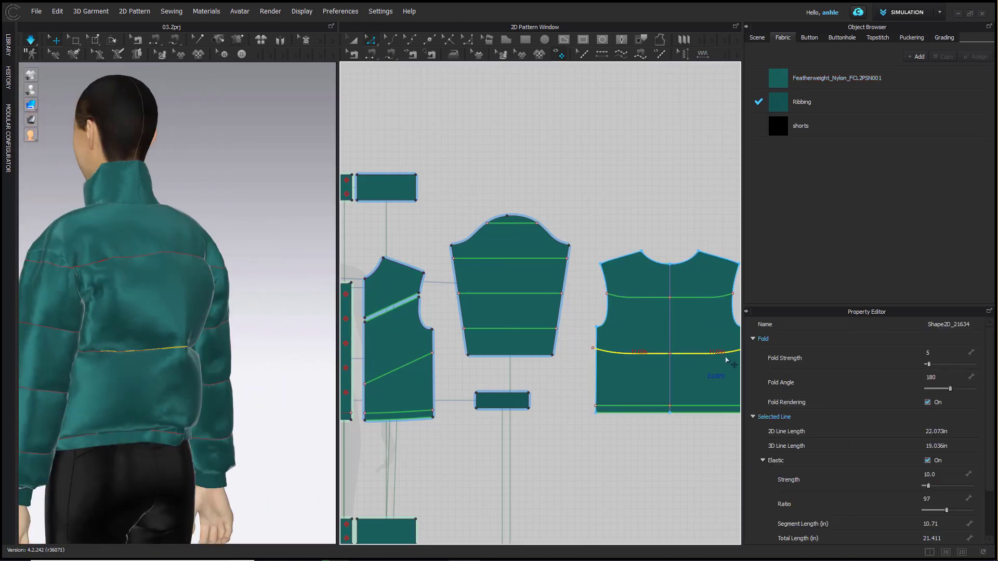
left_click(693, 445)
left_click(708, 392)
key("space")
middle_click_drag(709, 387, 644, 376)
left_click(610, 343)
scroll(610, 361, "up", 2)
scroll(852, 469, "down", 2)
double_click(930, 467)
type("95")
left_click(276, 398)
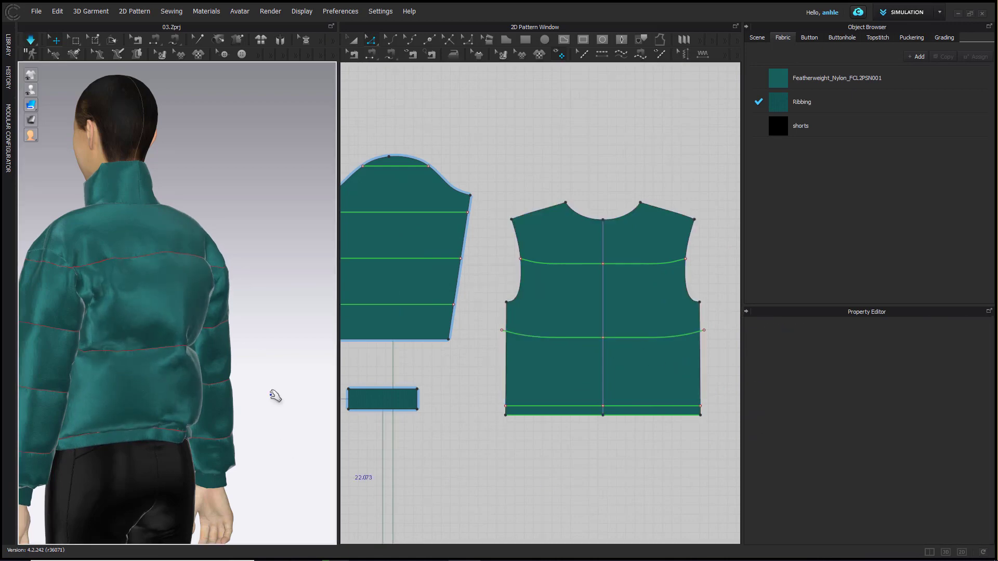
Step: Examine the jacket from the front and the sewing lines on the outer and inner pattern pieces
scroll(271, 396, "down", 2)
right_click_drag(271, 396, 546, 422)
scroll(545, 422, "down", 4)
middle_click_drag(547, 454, 547, 307)
left_click(369, 55)
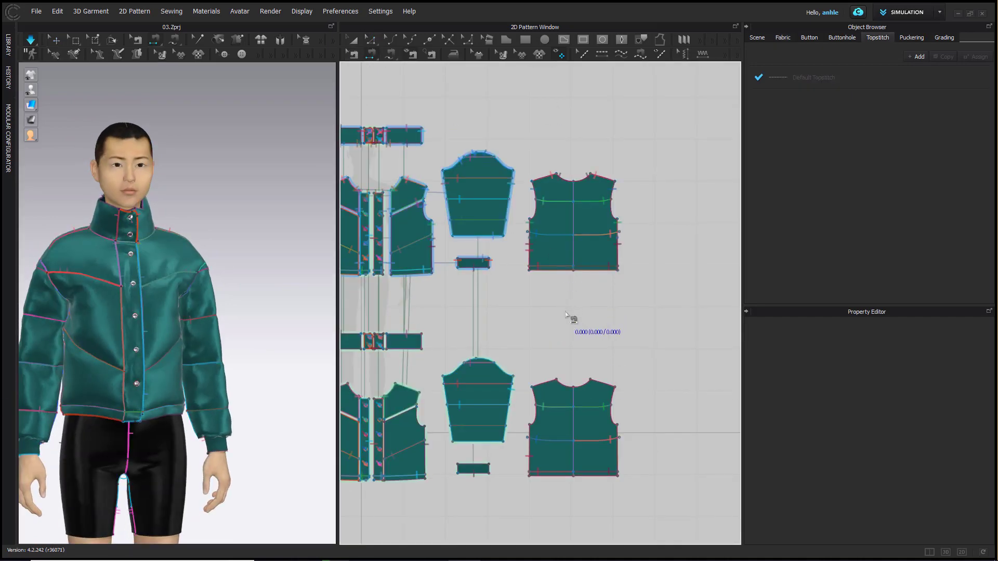
left_click(370, 41)
middle_click_drag(264, 336, 301, 328)
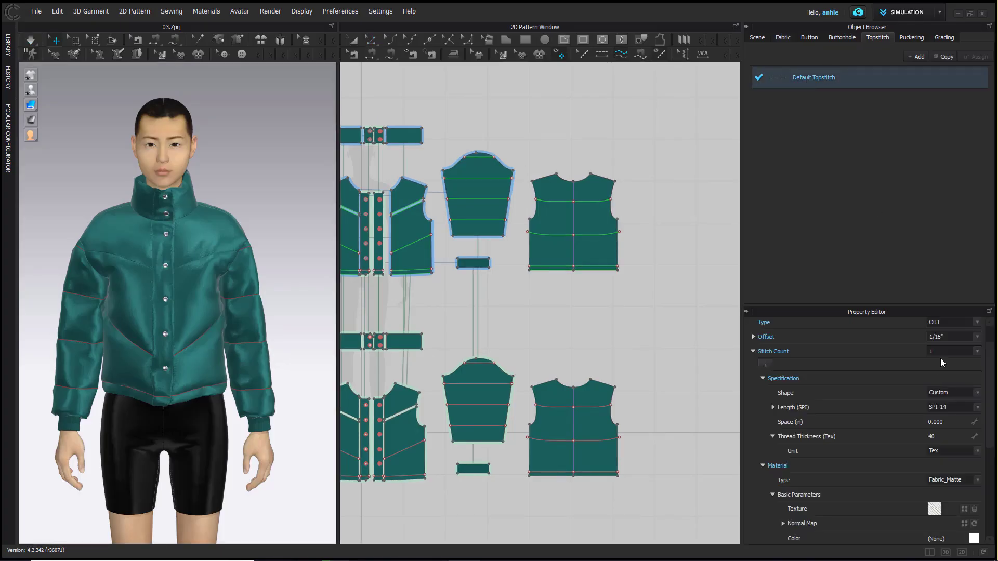
Step: Set the default topstitch's stitch length to SPI-10 and its thread thickness to 100 Tex
scroll(949, 369, "up", 2)
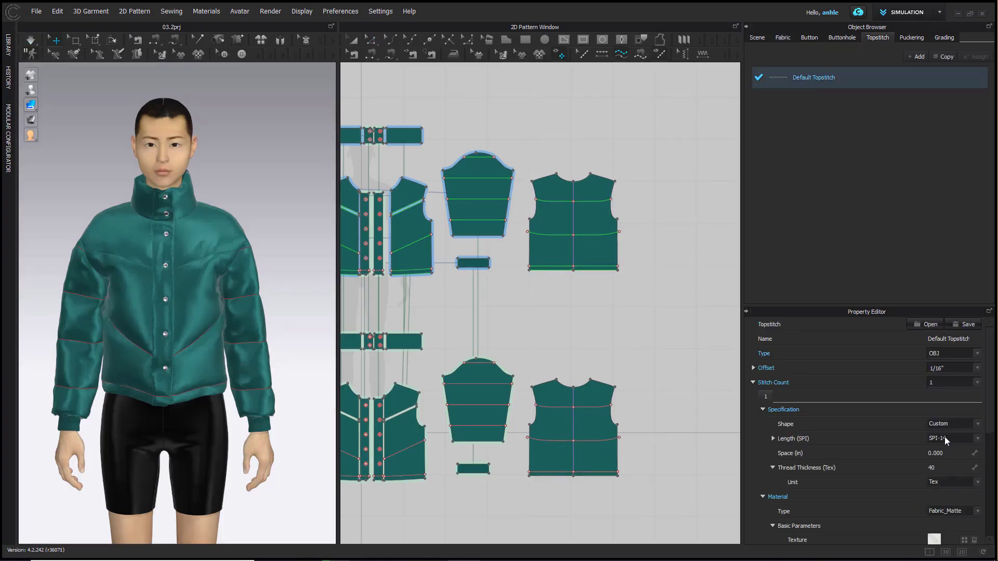
left_click(944, 436)
left_click(945, 440)
left_click(944, 441)
double_click(935, 468)
type("100")
scroll(877, 513, "down", 2)
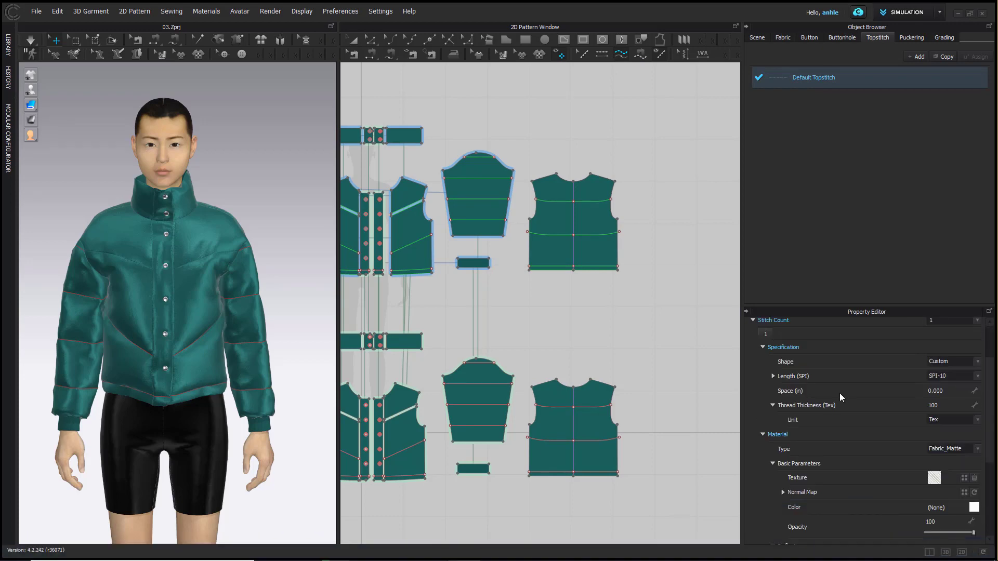
Step: Match the default topstitch's thread colour to the teal sampled from the jacket
left_click(974, 507)
left_click(320, 223)
left_click(215, 306)
left_click(474, 373)
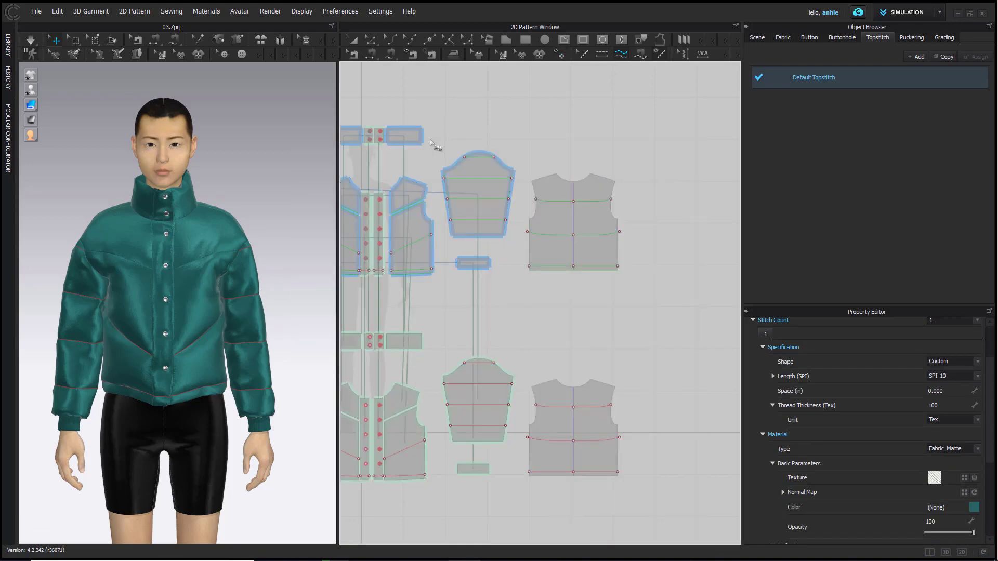
Step: Apply the topstitch to the internal quilting lines of the outer sleeve, back panel and front panel
left_click_drag(432, 141, 663, 285)
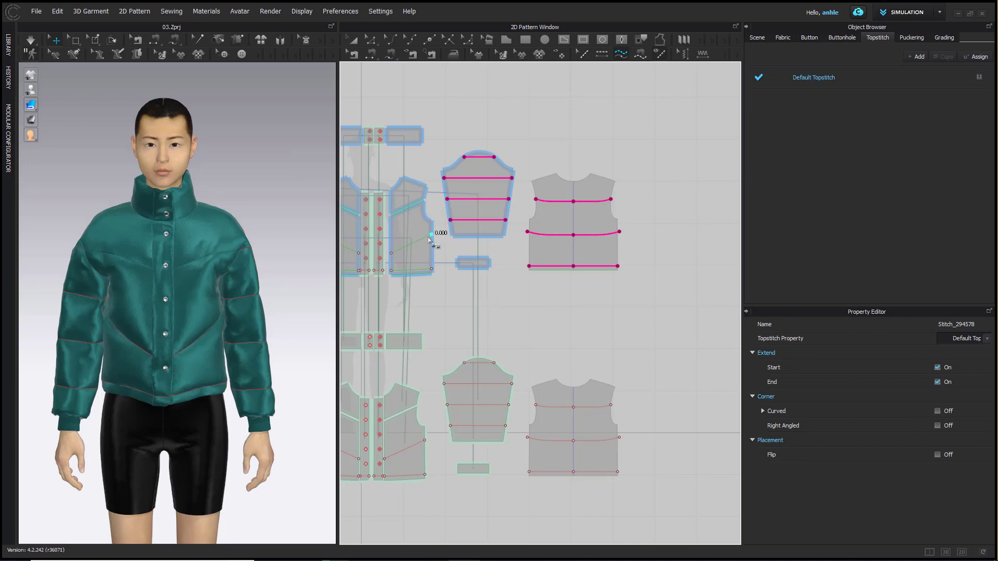
key("k")
left_click(411, 250)
left_click(412, 270)
left_click(379, 275)
Step: Examine the jacket from the front and the roughness and reflection settings of the Featherweight_Nylon_FCL2PSN001 fabric
left_click(353, 40)
right_click(512, 94)
left_click(532, 111)
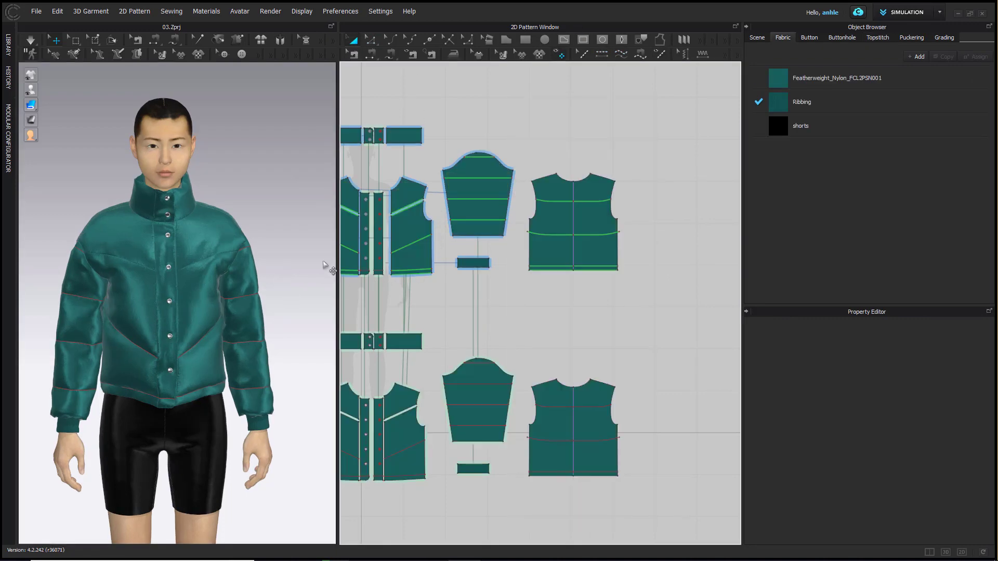
scroll(322, 266, "down", 2)
right_click_drag(315, 260, 303, 249)
left_click(809, 80)
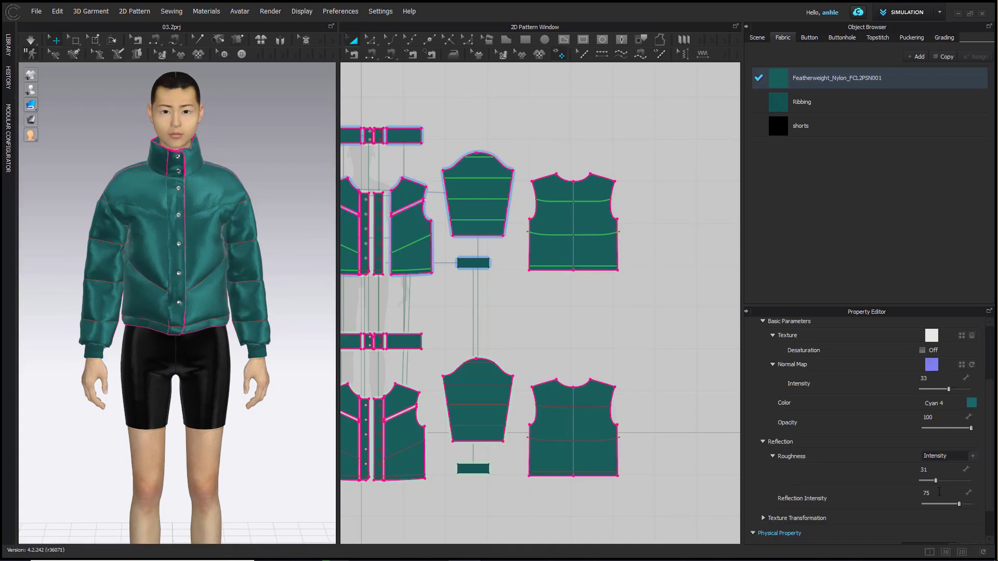
left_click(309, 430)
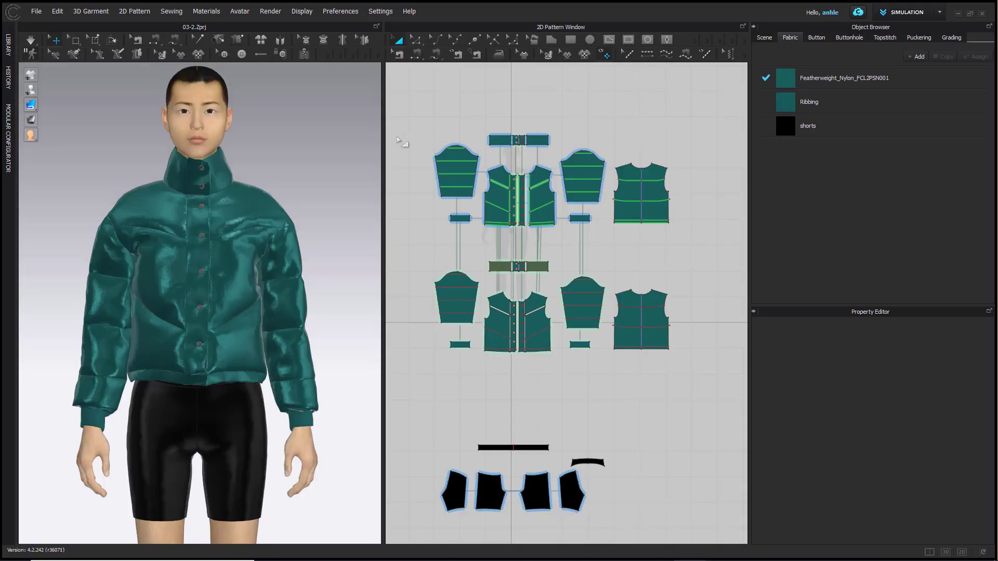
Step: Apply the high-resolution garment preset with 5 mm particle distance, 0.5 mm collision thickness and 0.5 mm skin offset, and simulate the jacket
left_click_drag(383, 156, 547, 156)
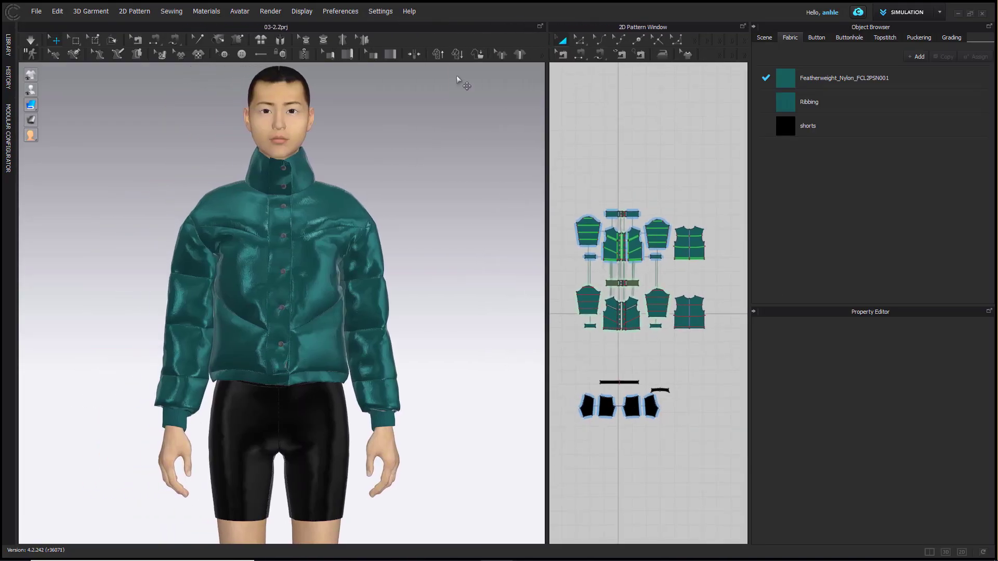
left_click(438, 55)
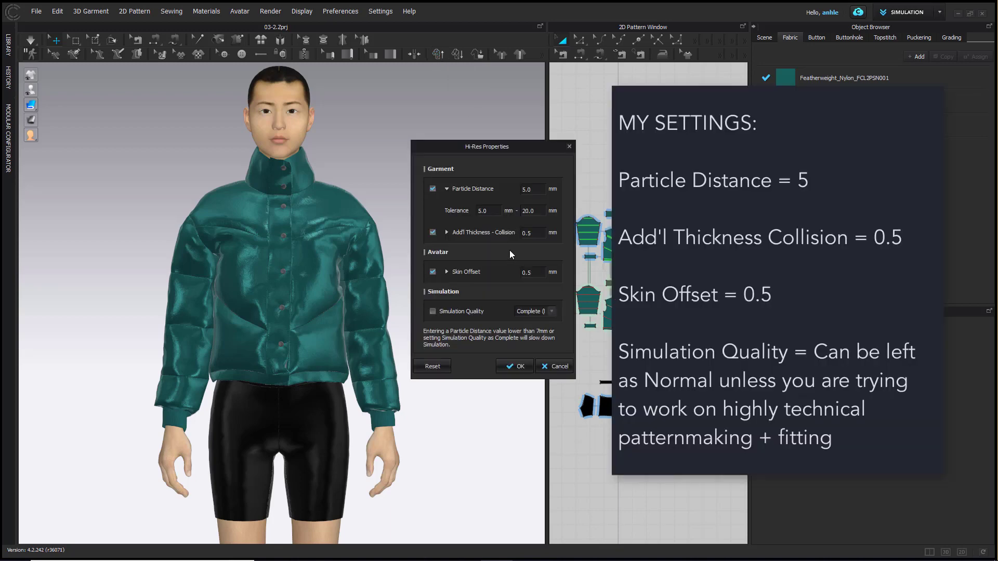
left_click(514, 366)
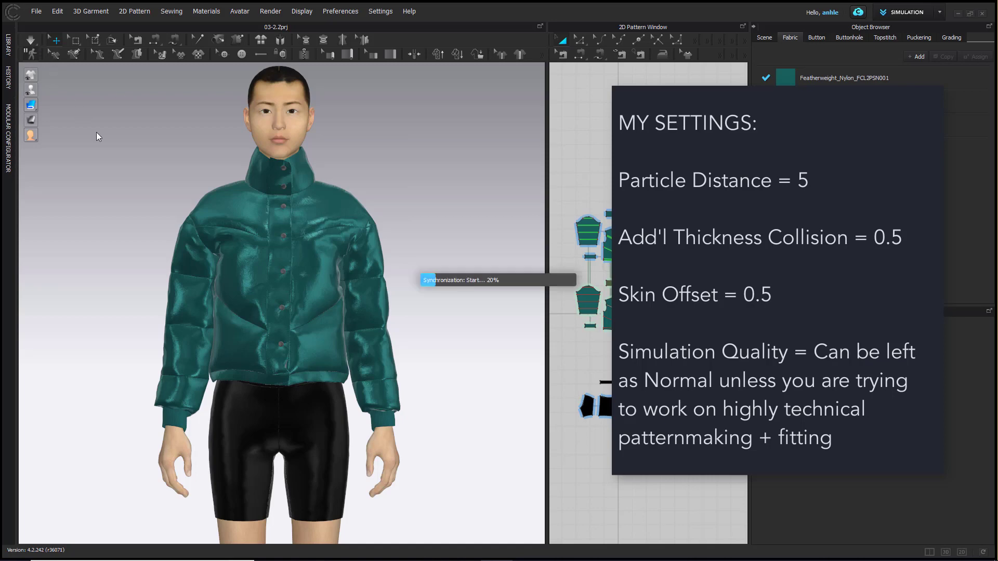
left_click(30, 44)
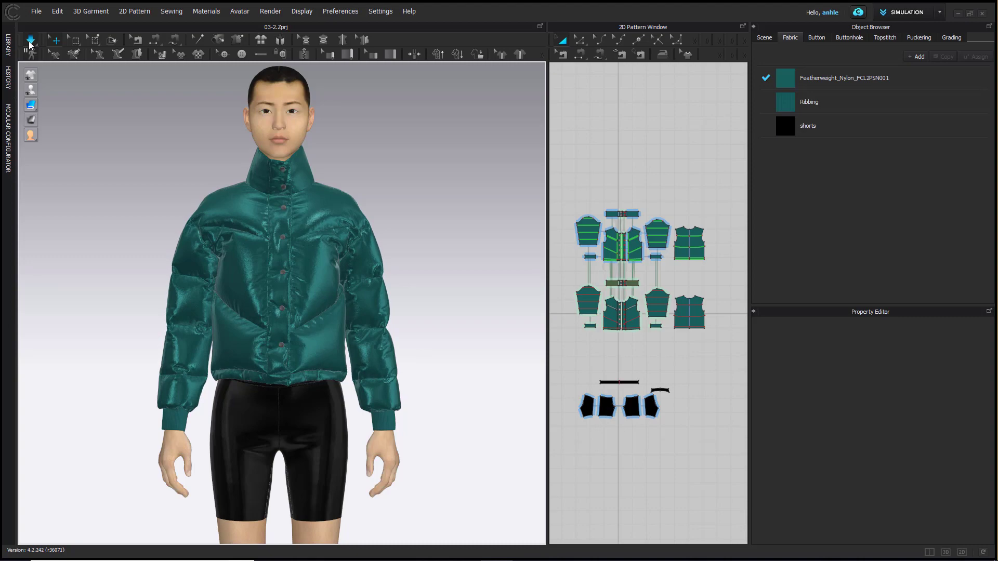
left_click(30, 41)
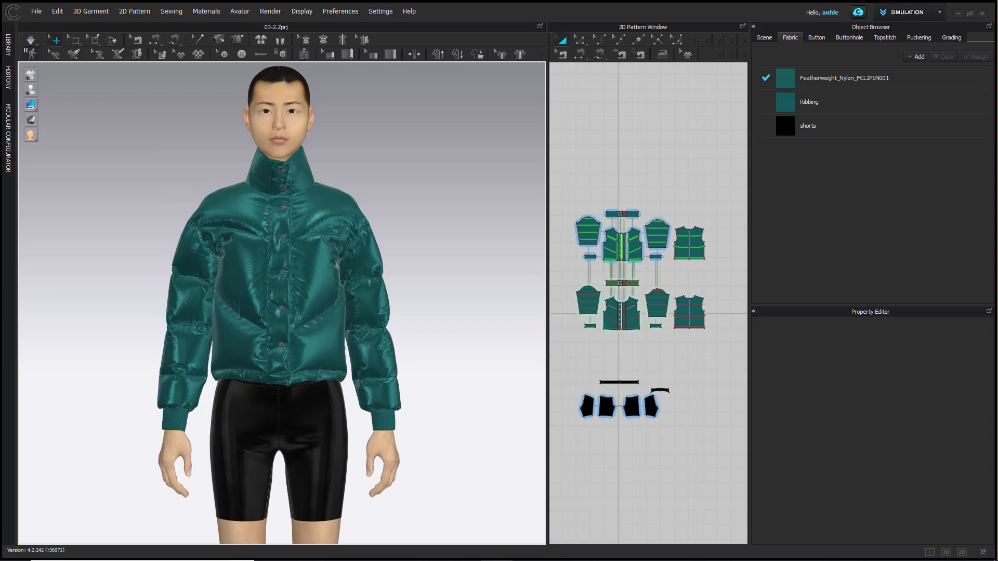